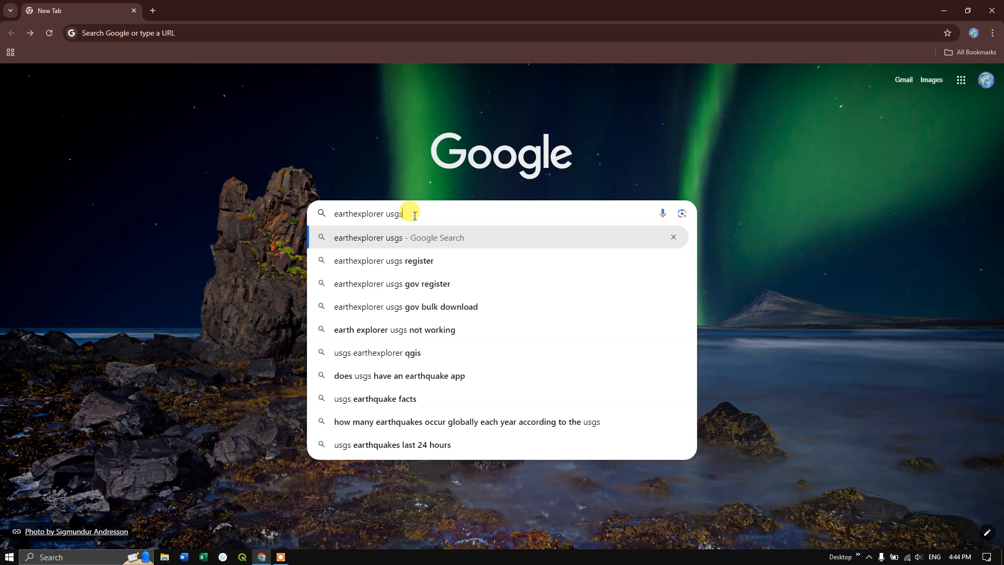
- Find the USGS EarthExplorer site through a web search for "earthexplorer usgs" and sign in with the saved username and password
key("Return")
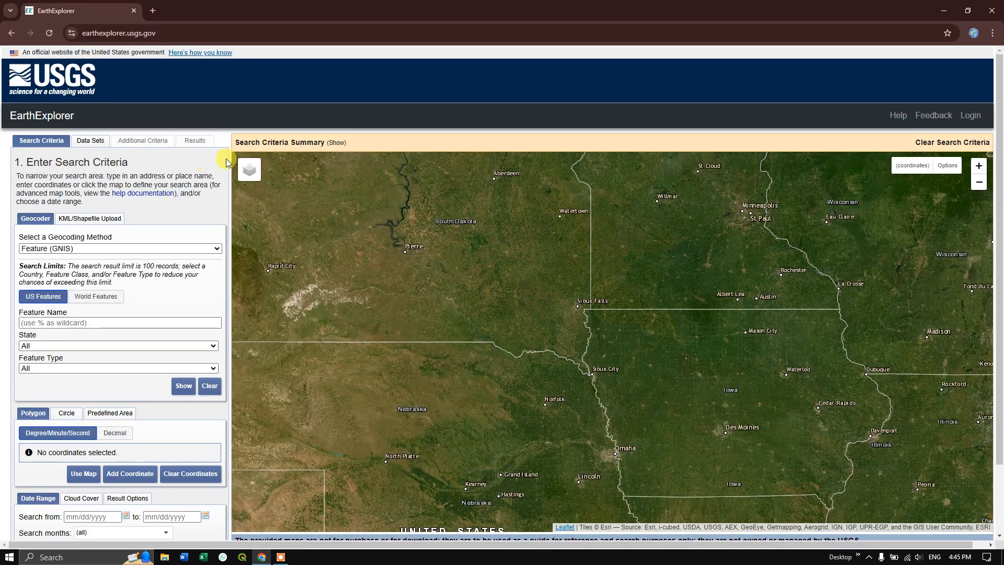
mouse_move(252, 182)
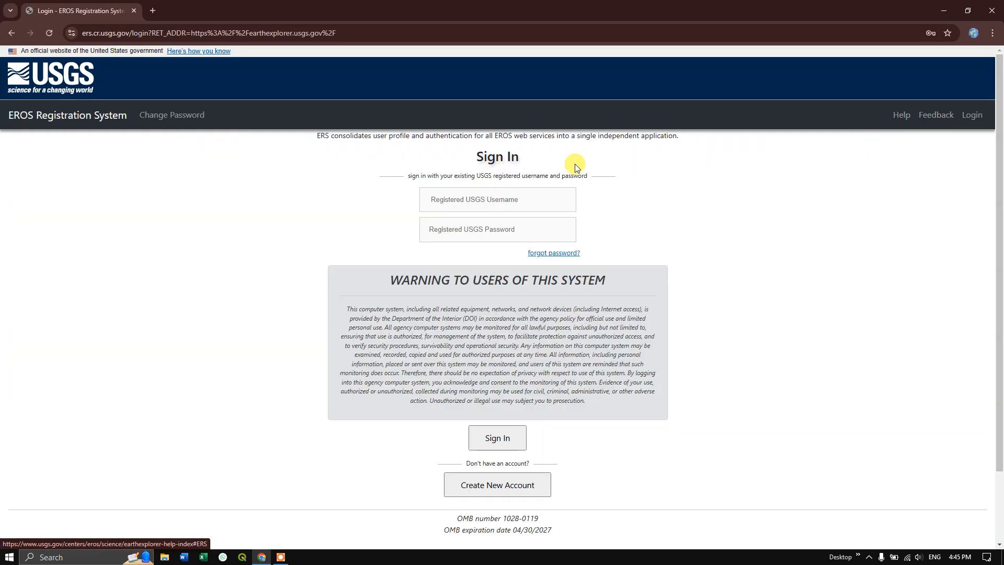
left_click(457, 199)
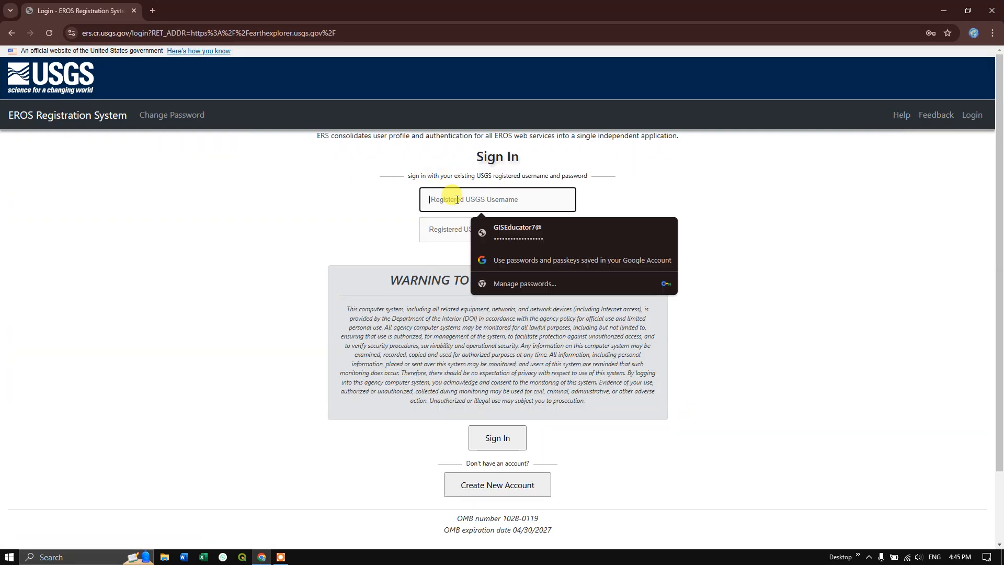
left_click(516, 230)
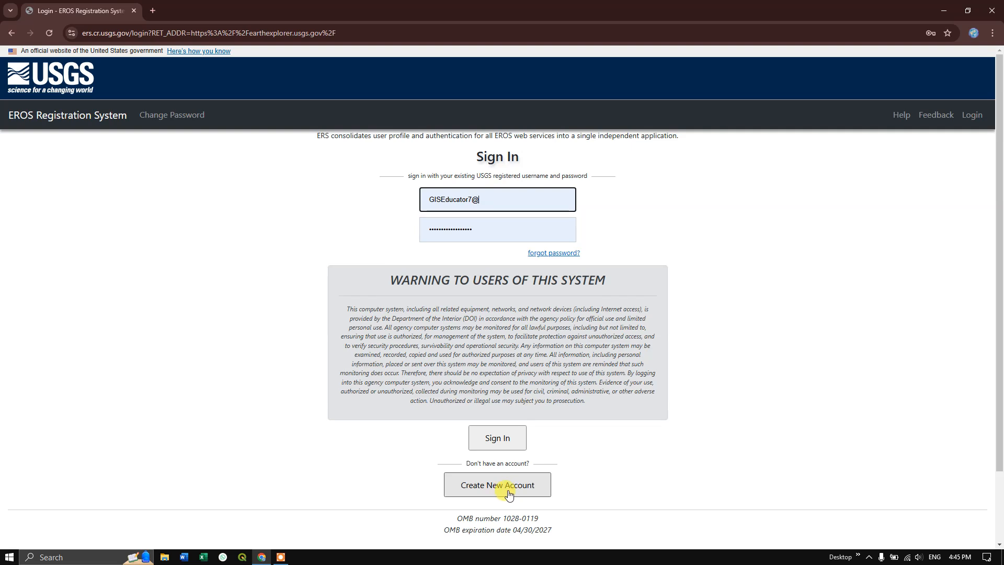
left_click(506, 447)
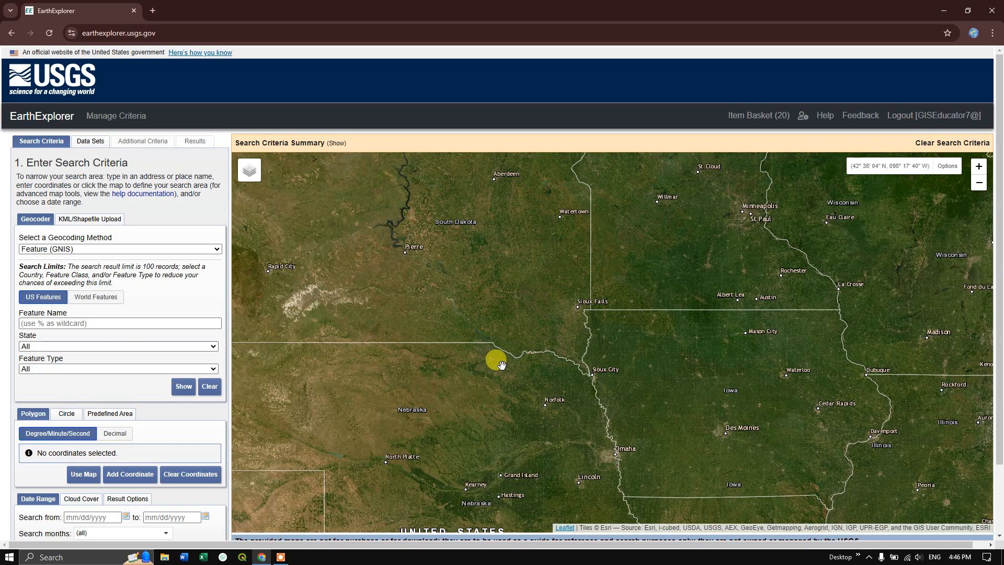
- Bring the map from the United States to the Bengaluru area in southern India, close enough to examine the district boundaries
scroll(498, 361, "down", 1)
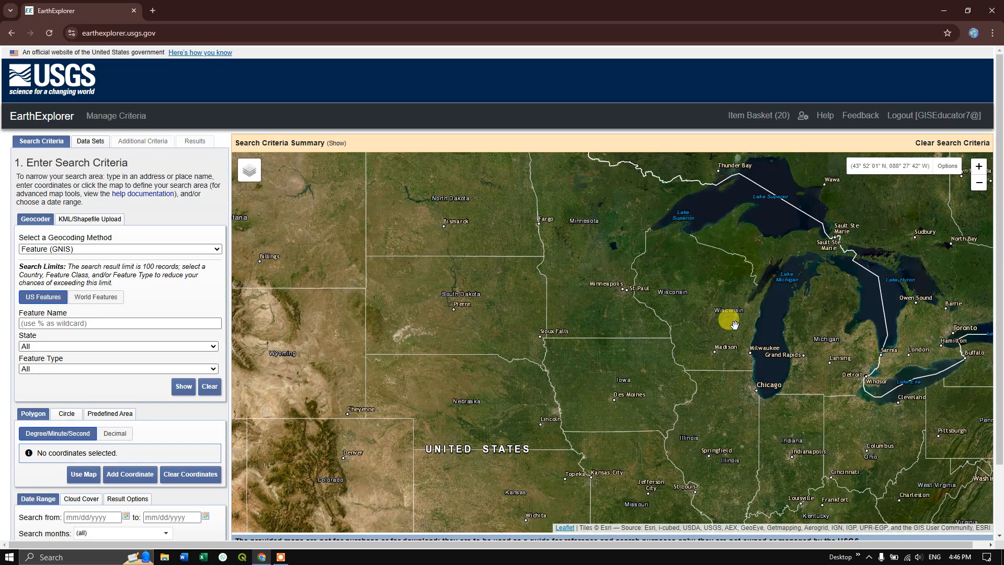
left_click_drag(729, 321, 527, 318)
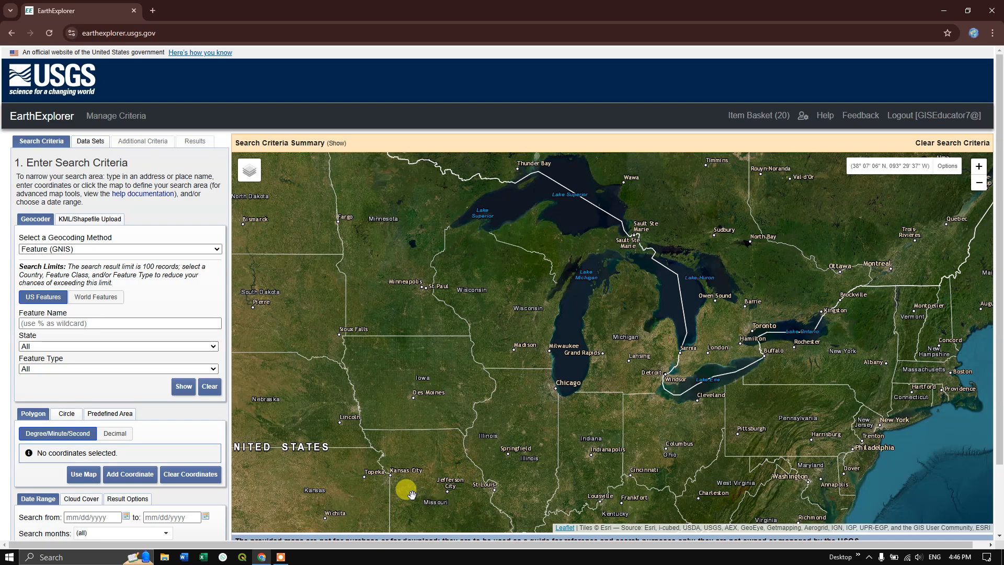
scroll(437, 325, "down", 1)
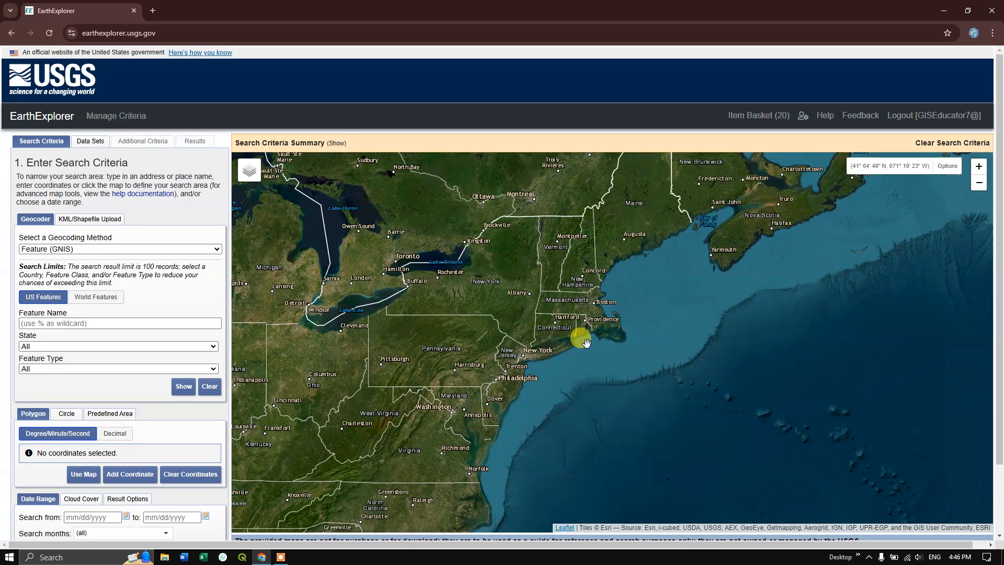
scroll(578, 339, "down", 1)
scroll(599, 329, "down", 1)
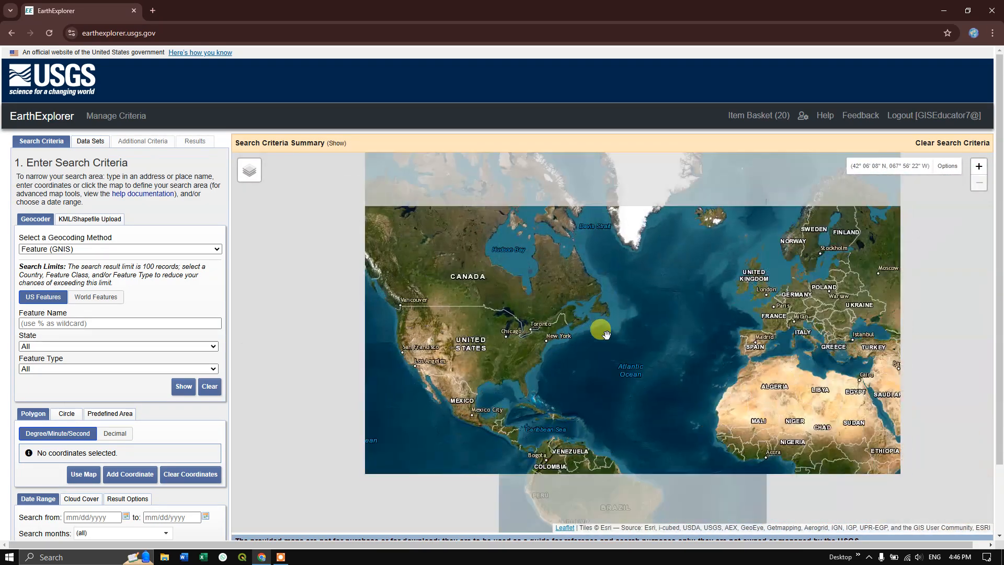
left_click_drag(708, 312, 508, 308)
left_click_drag(697, 358, 621, 341)
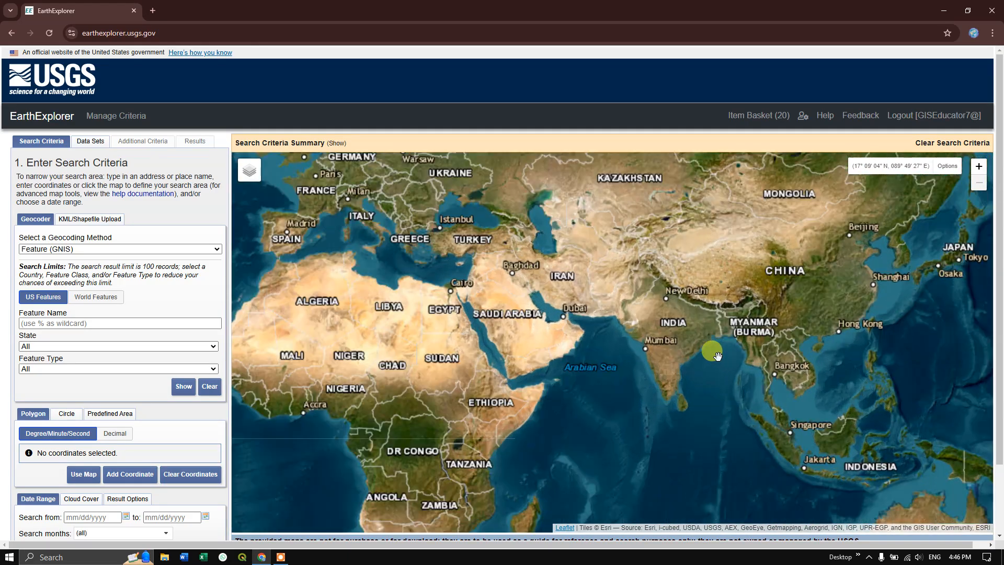
scroll(719, 352, "up", 2)
mouse_move(599, 347)
left_mouse_down()
mouse_move(642, 356)
mouse_move(587, 347)
left_mouse_up()
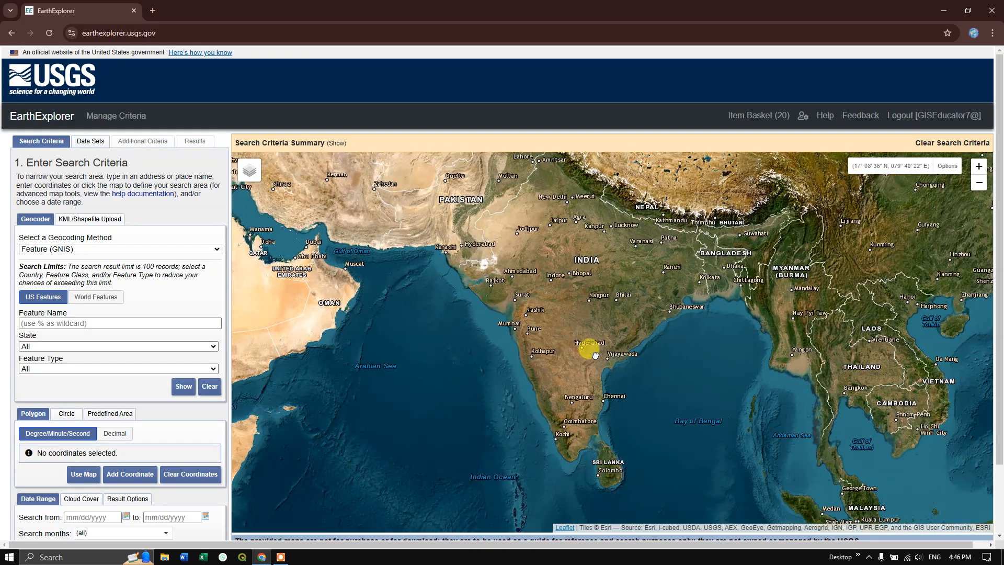
scroll(596, 407, "up", 2)
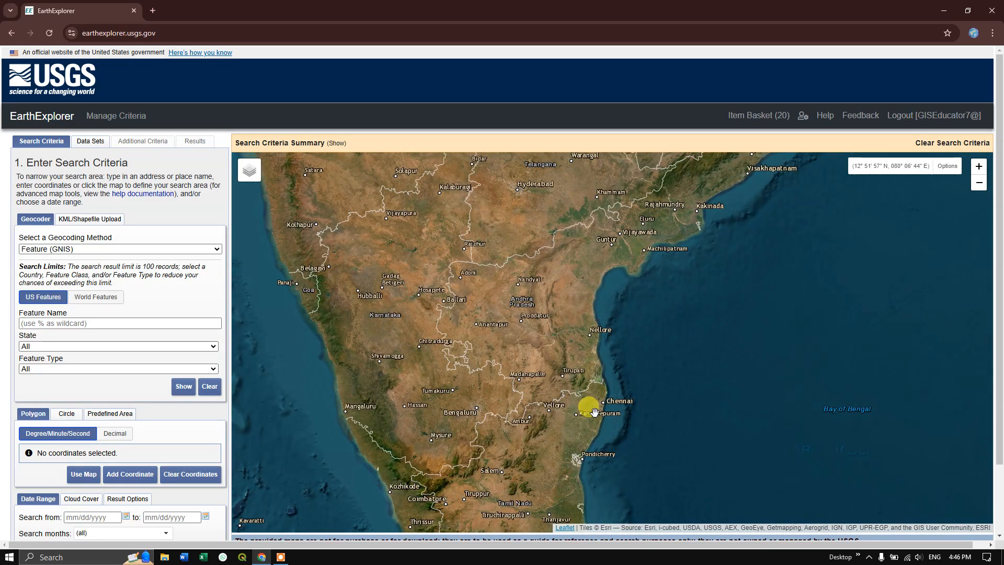
scroll(459, 412, "up", 1)
scroll(460, 415, "up", 1)
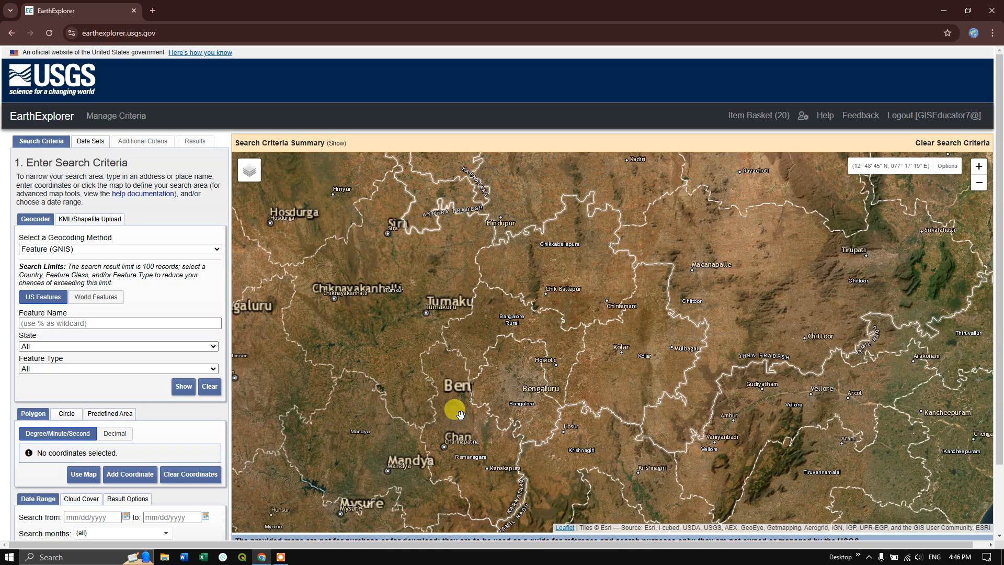
scroll(460, 414, "up", 1)
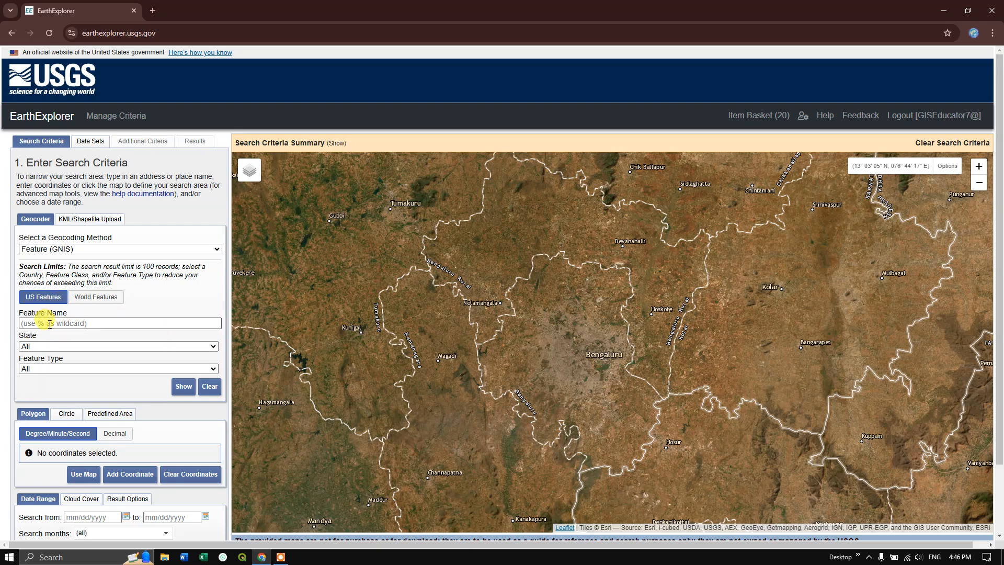
- Search the World Features for the feature name Bengaluru
left_click(81, 301)
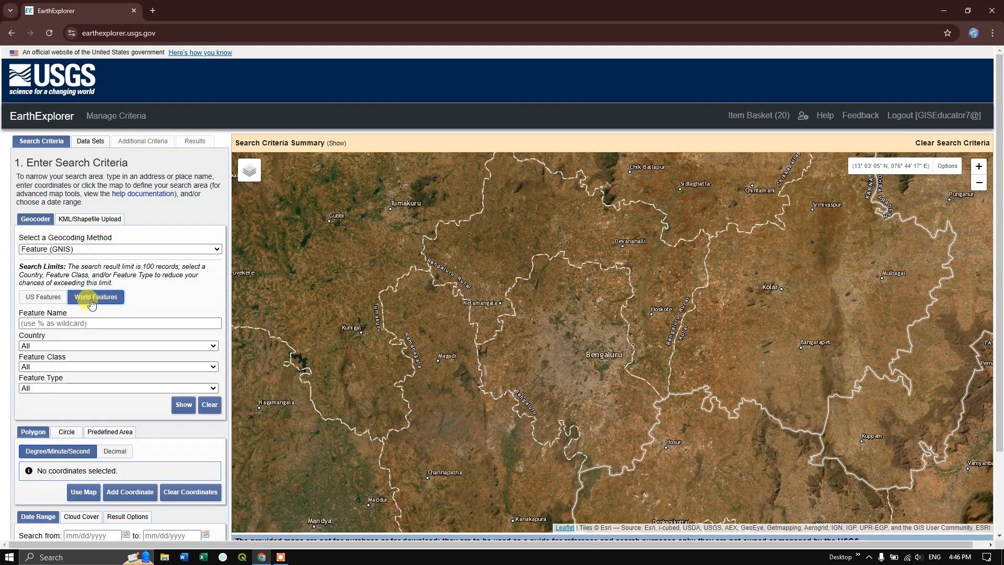
left_click(79, 322)
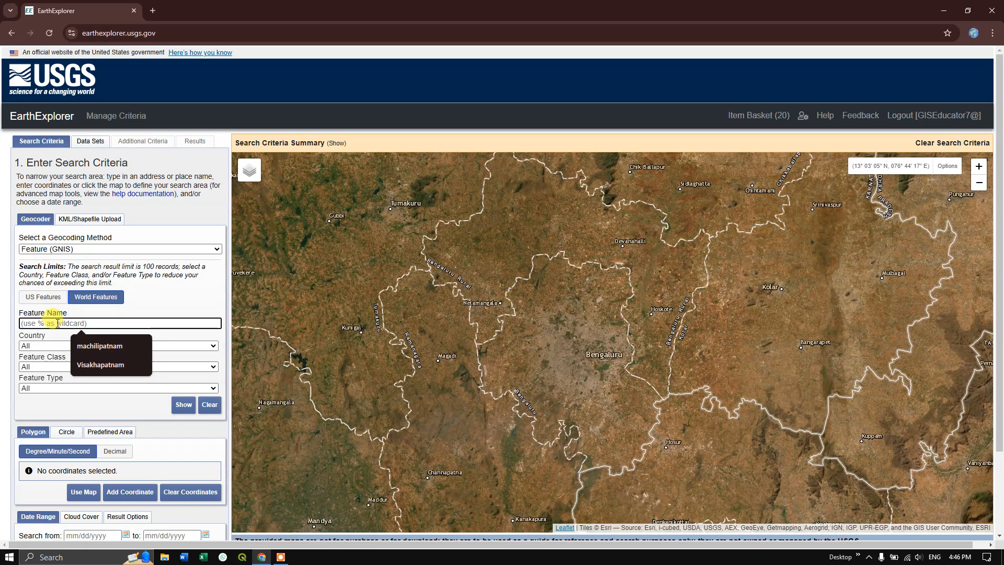
type("Bengaluru")
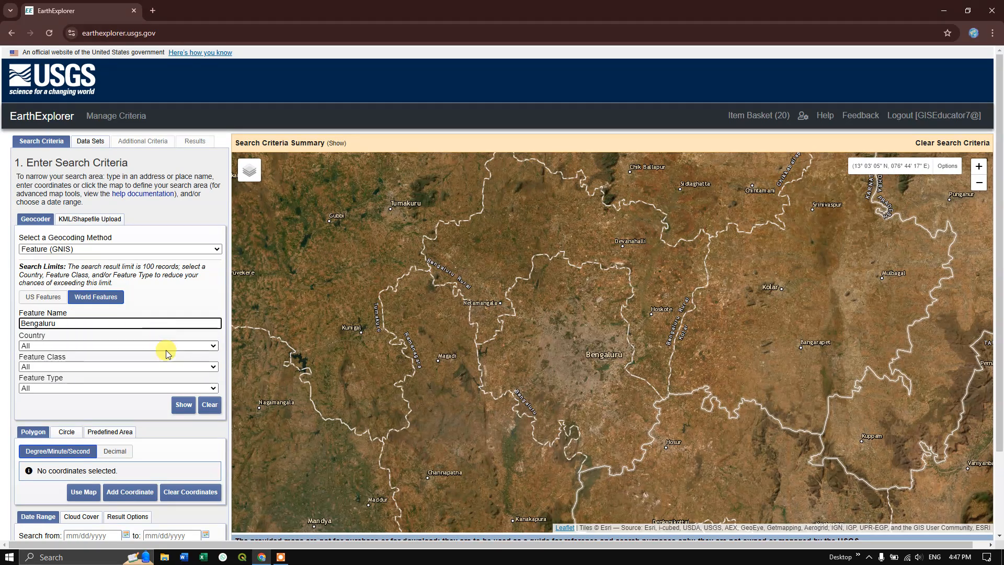
left_click(184, 408)
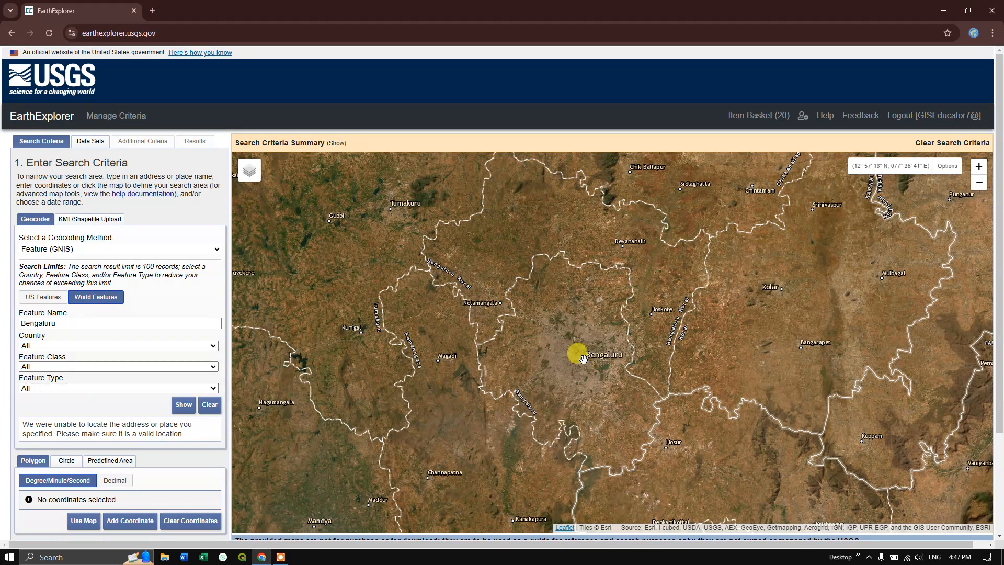
- Outline a four-corner rectangular search area around Bengaluru, spanning about 12° 41' to 13° 10' N and 77° 16' to 77° 55' E
scroll(549, 351, "down", 1)
scroll(567, 351, "up", 2)
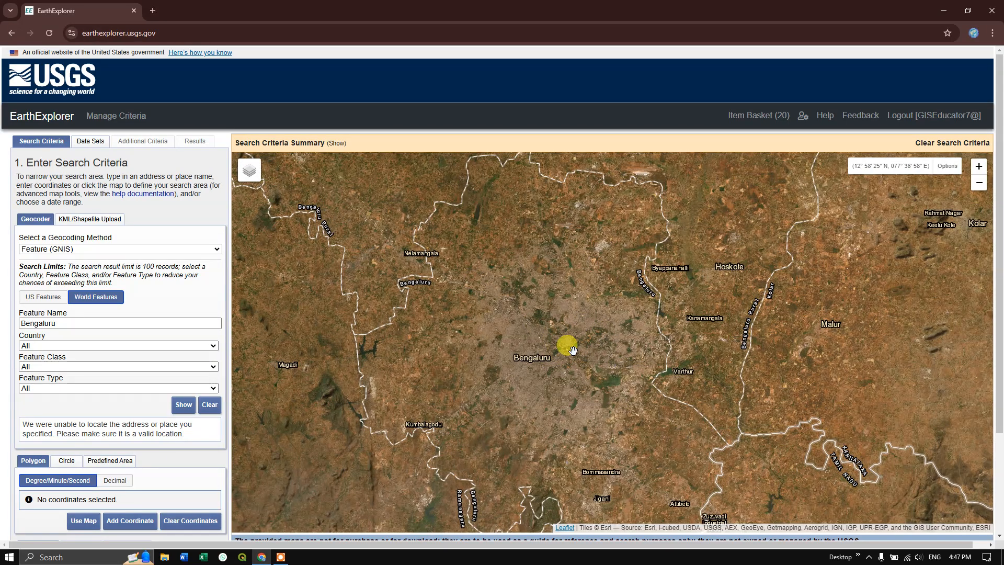
scroll(118, 427, "down", 2)
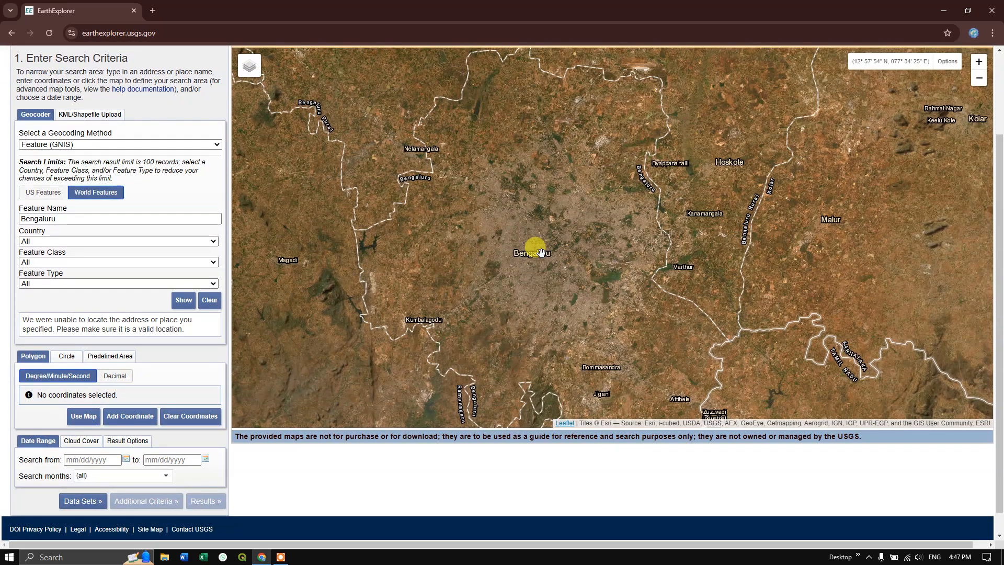
left_click(535, 252)
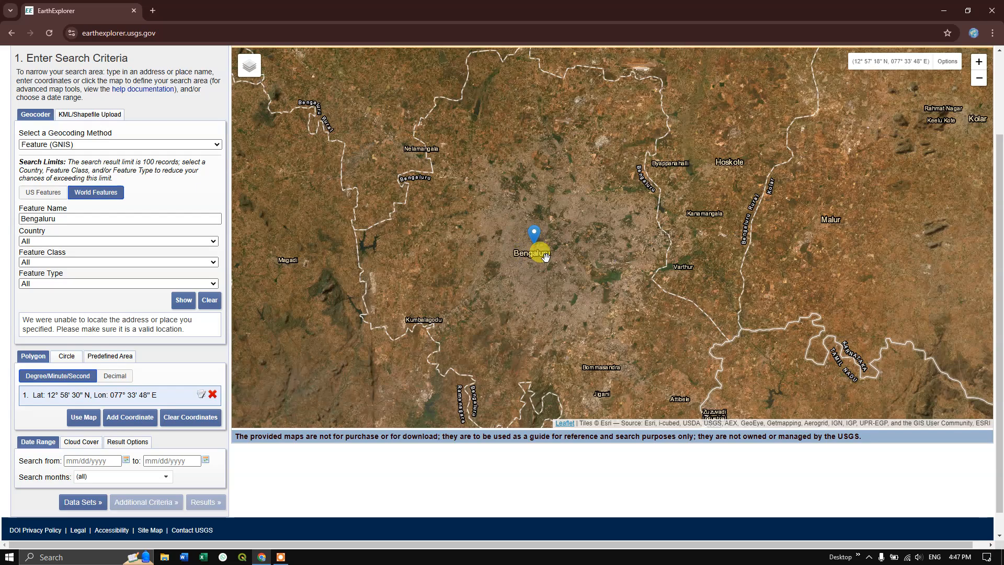
scroll(526, 293, "down", 1)
scroll(527, 296, "down", 1)
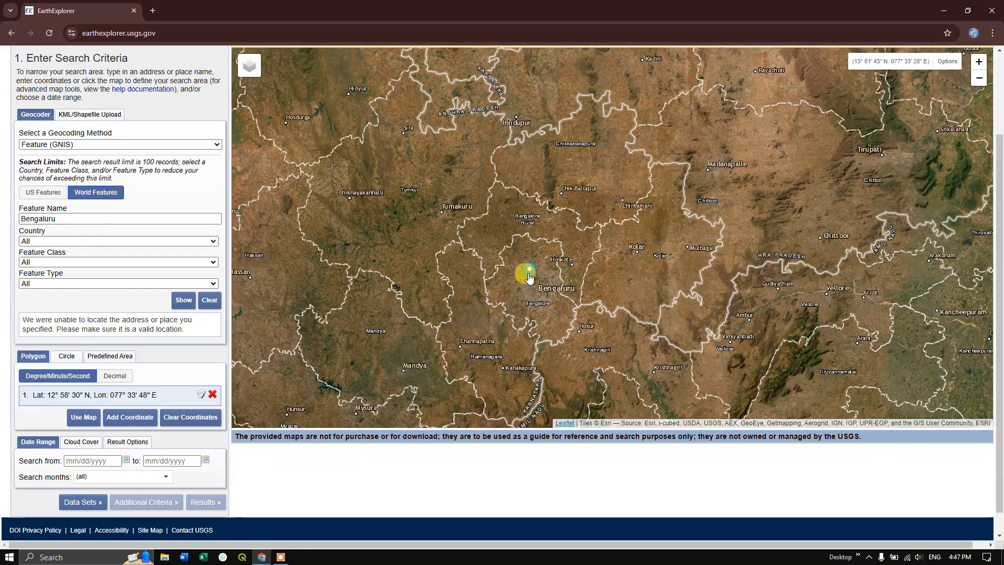
mouse_move(530, 277)
left_mouse_down()
mouse_move(480, 252)
mouse_move(477, 239)
left_mouse_up()
left_click(595, 236)
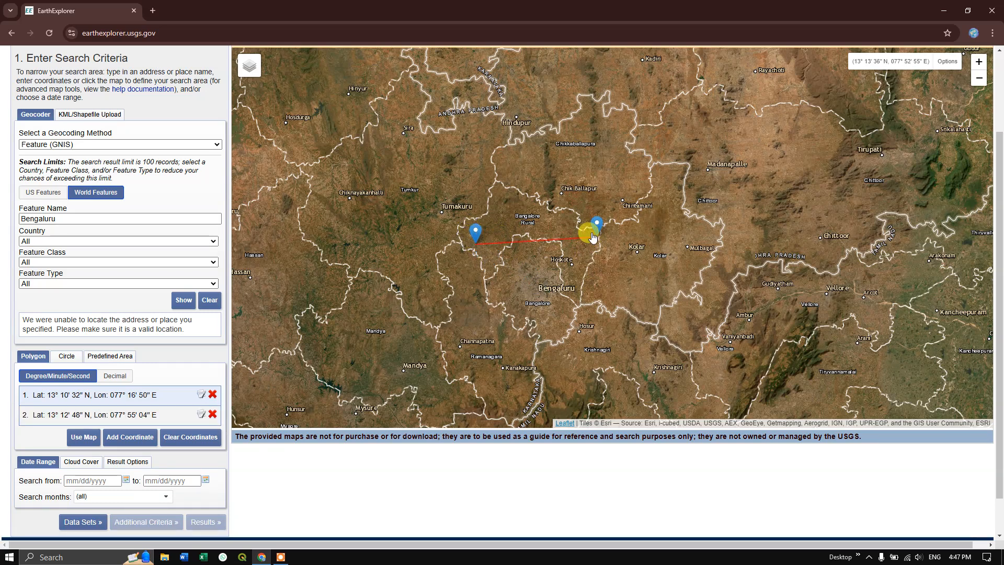
left_click_drag(598, 233, 597, 240)
left_click(596, 339)
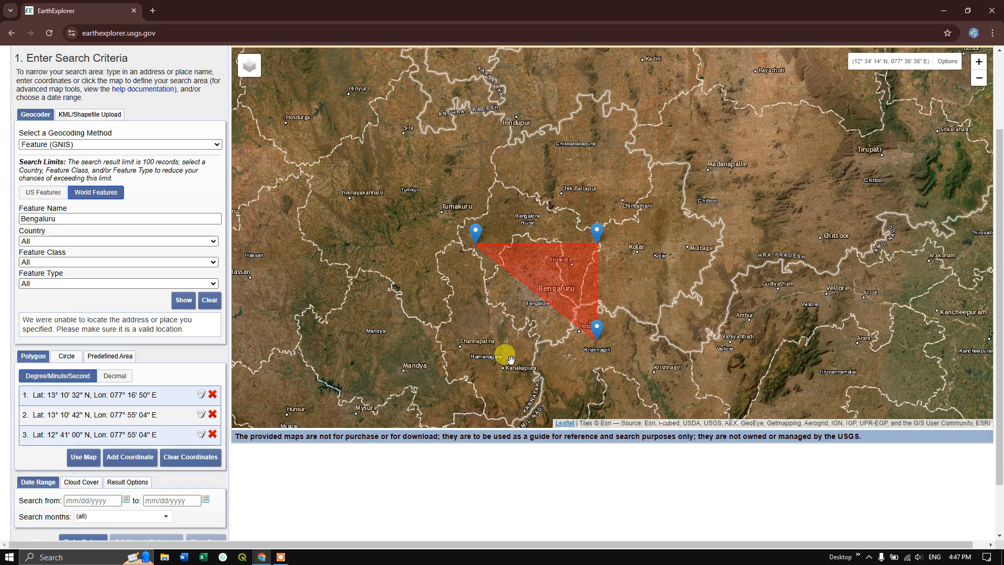
left_click(473, 341)
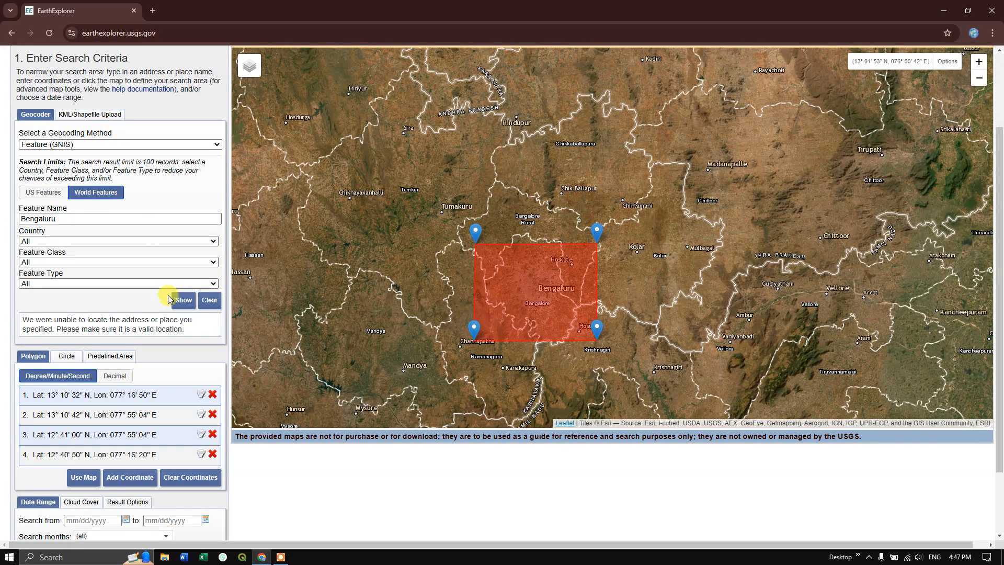
- Limit the cloud cover range of the search to 0% - 2%
scroll(138, 380, "down", 2)
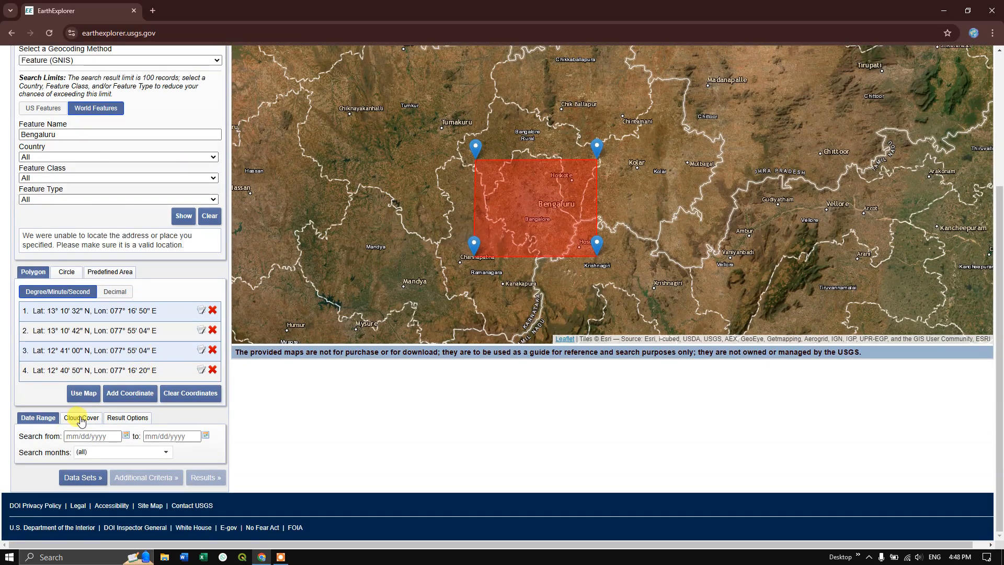
left_click(82, 420)
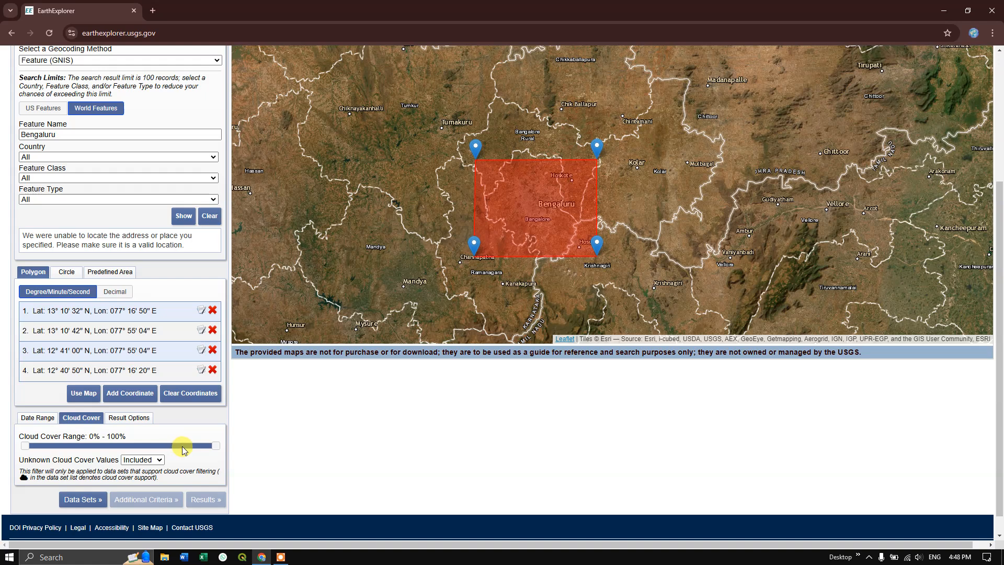
left_click_drag(213, 445, 20, 453)
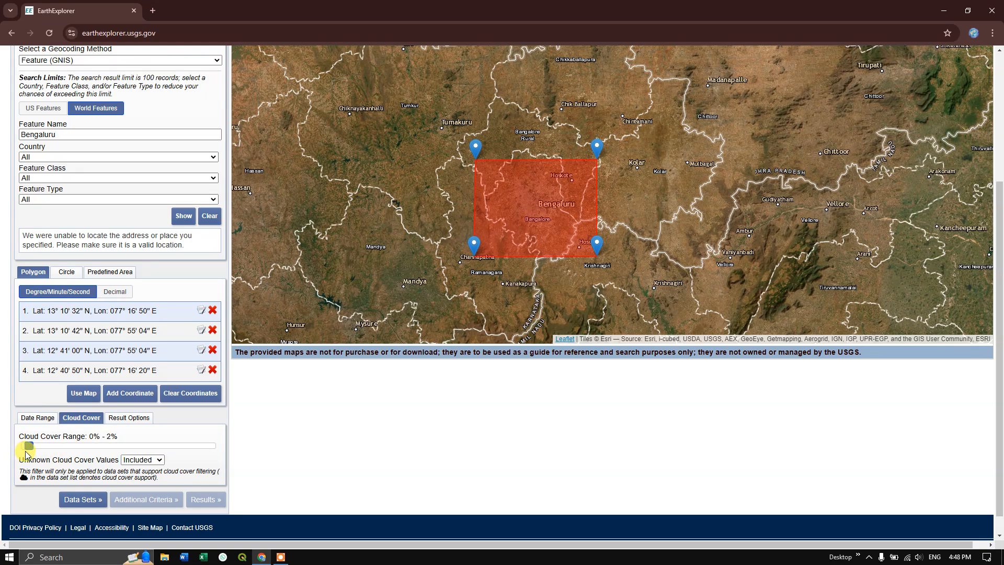
- Set the search date range from 03/01/2023 to 11/25/2024
left_click(42, 421)
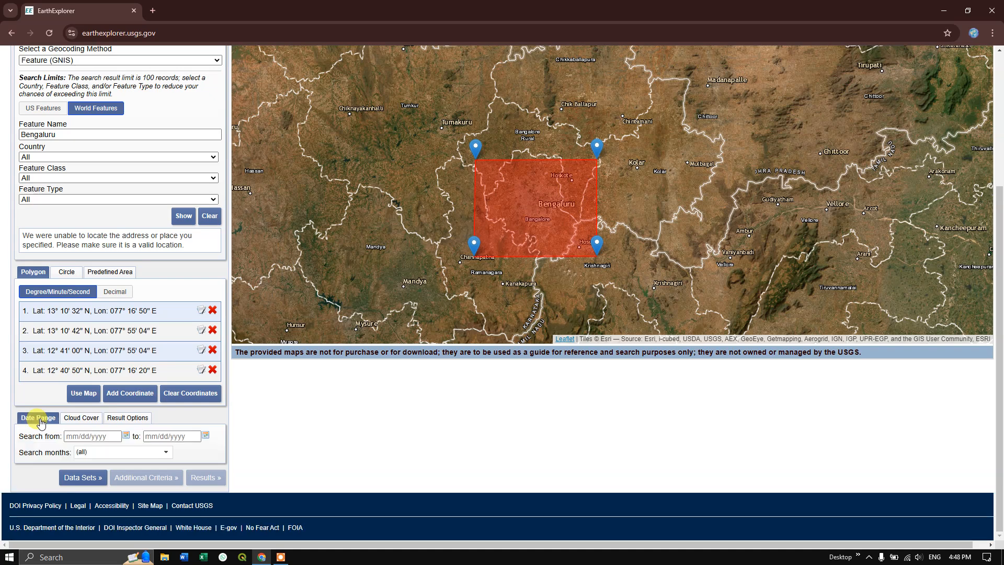
left_click(126, 435)
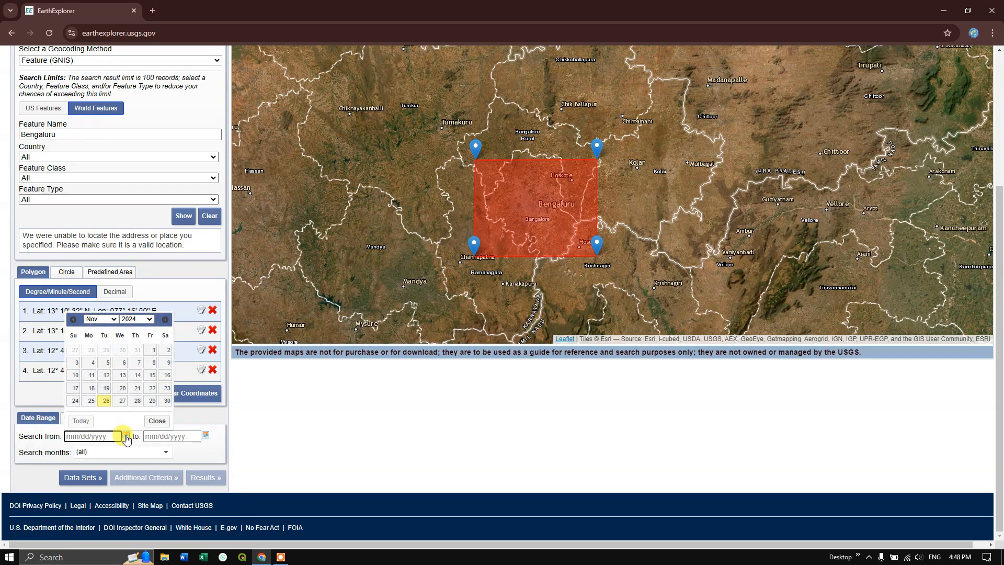
left_click(147, 320)
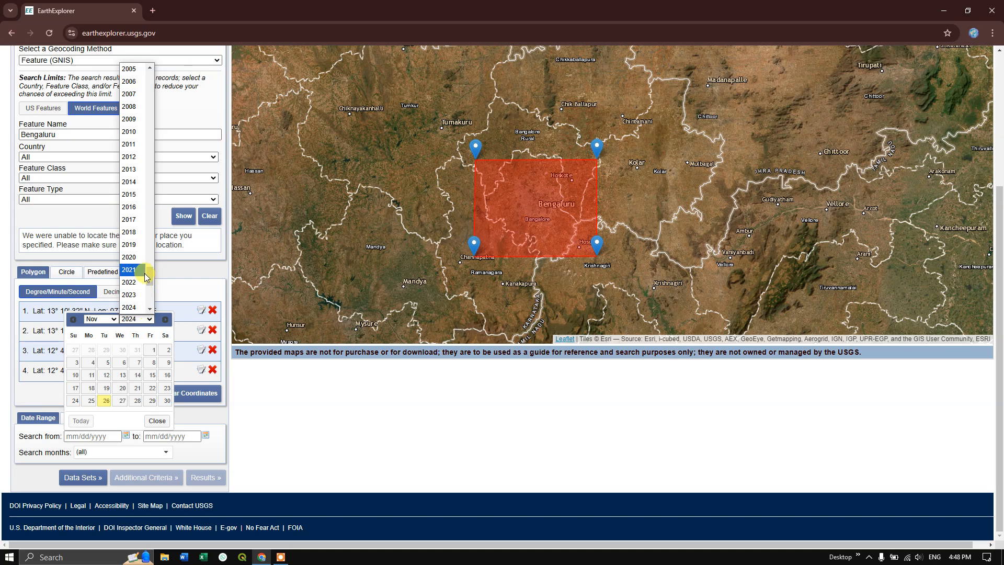
left_click(140, 299)
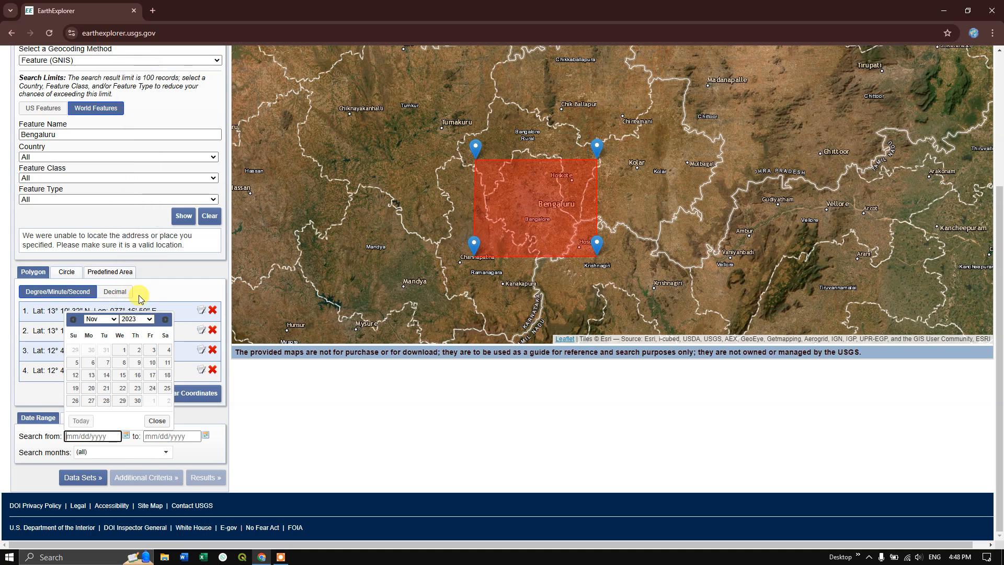
left_click(110, 319)
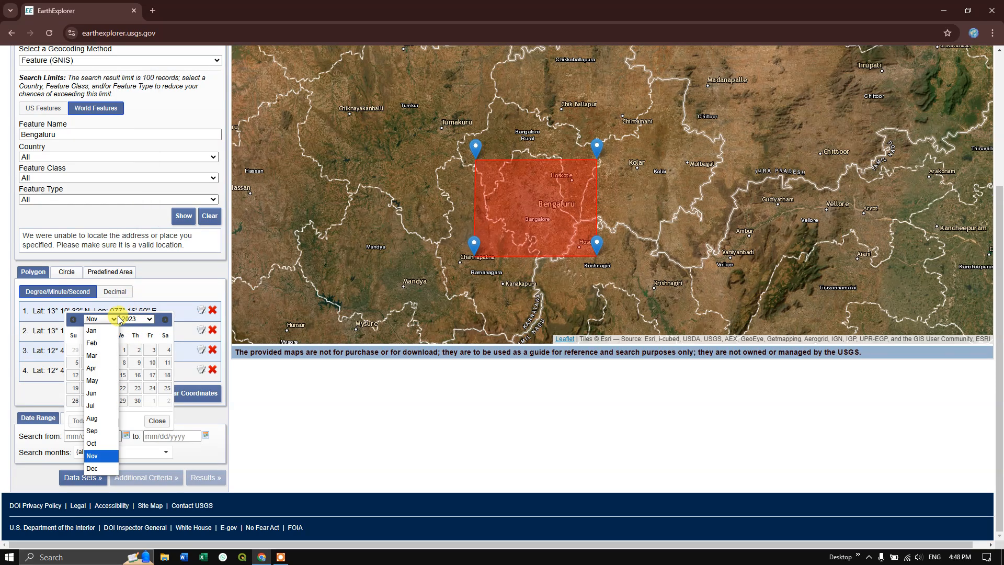
left_click(108, 356)
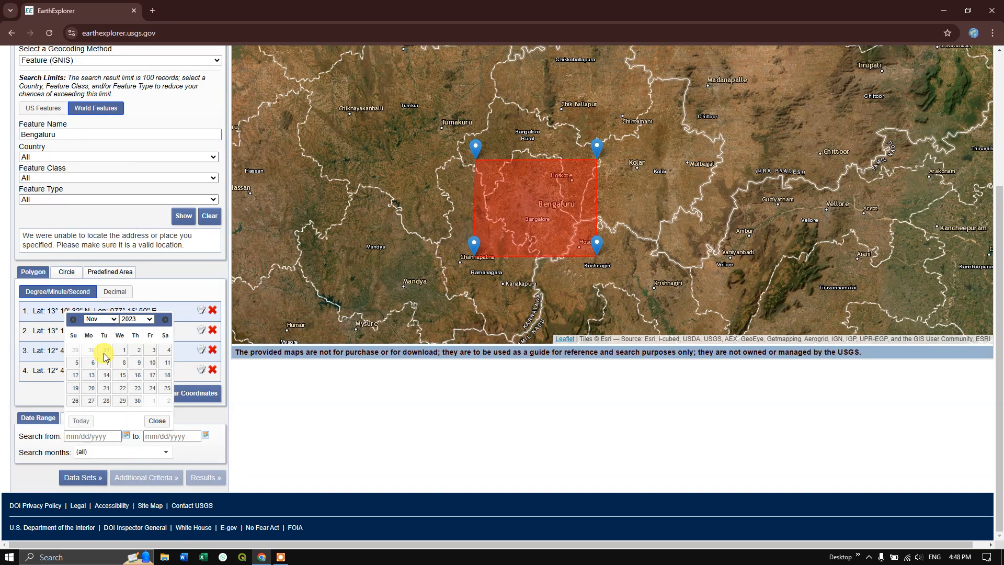
left_click(148, 321)
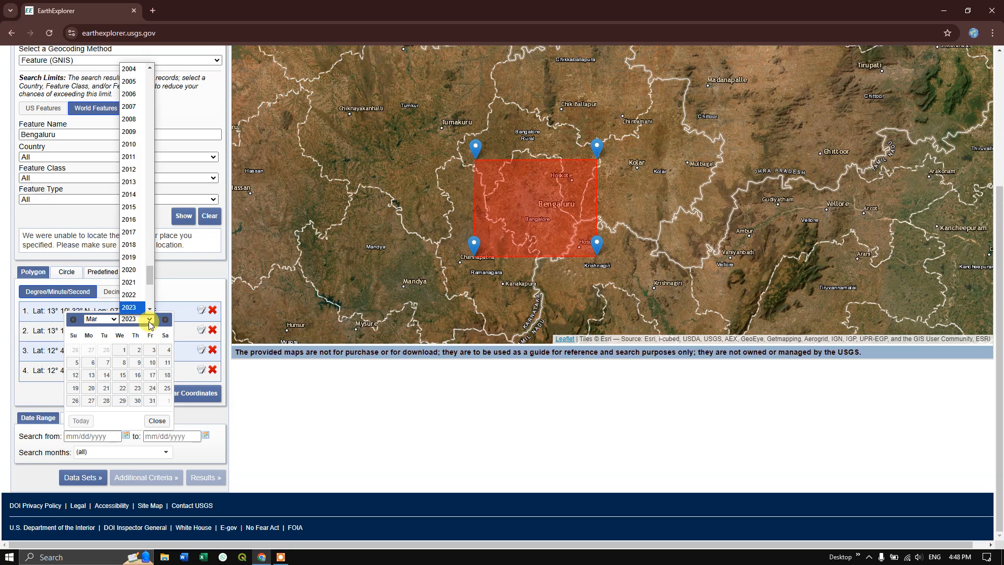
left_click(125, 355)
left_click(205, 437)
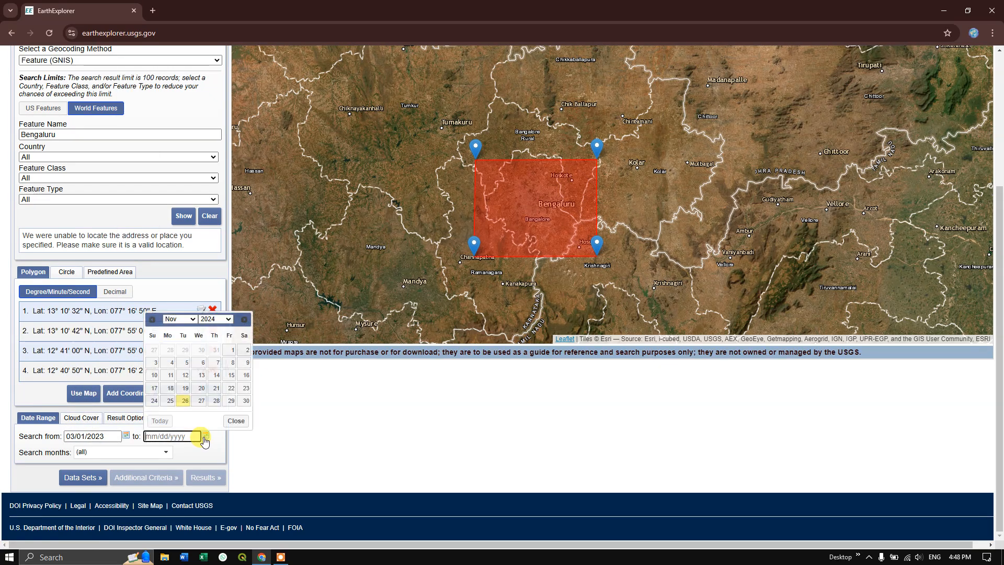
left_click(170, 400)
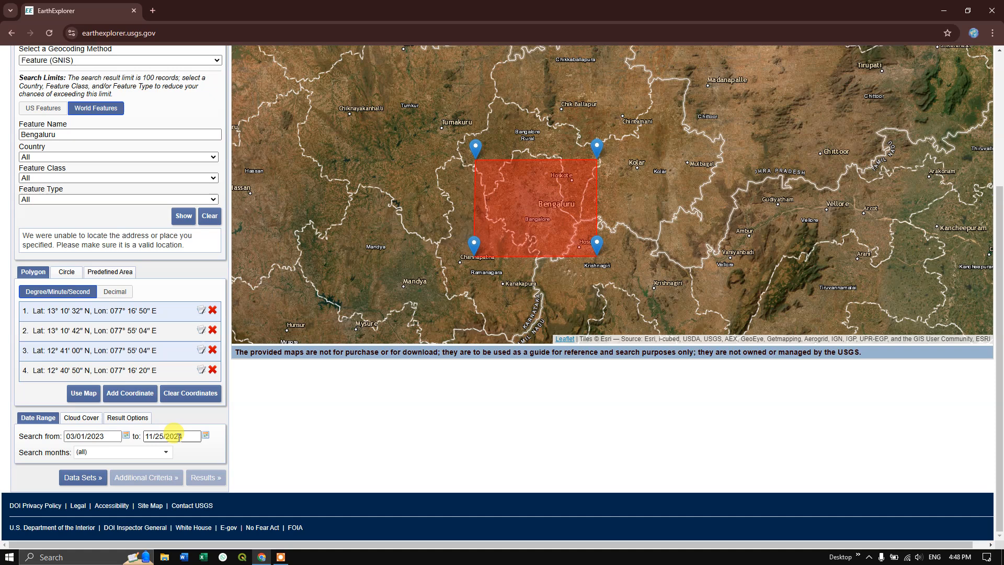
- Exclude December from the search months, keeping all other months selected
left_click(159, 452)
scroll(116, 483, "down", 3)
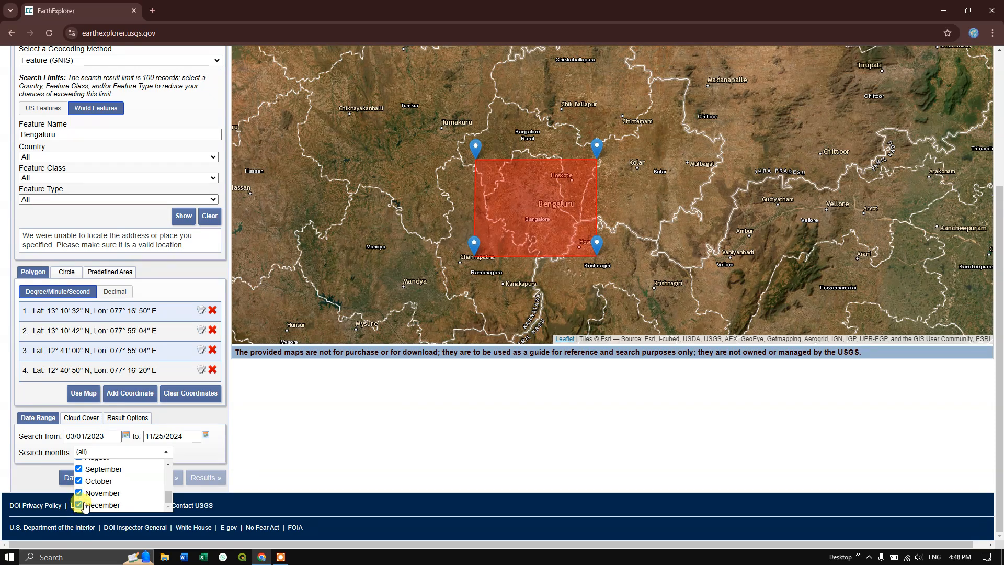
scroll(93, 483, "up", 3)
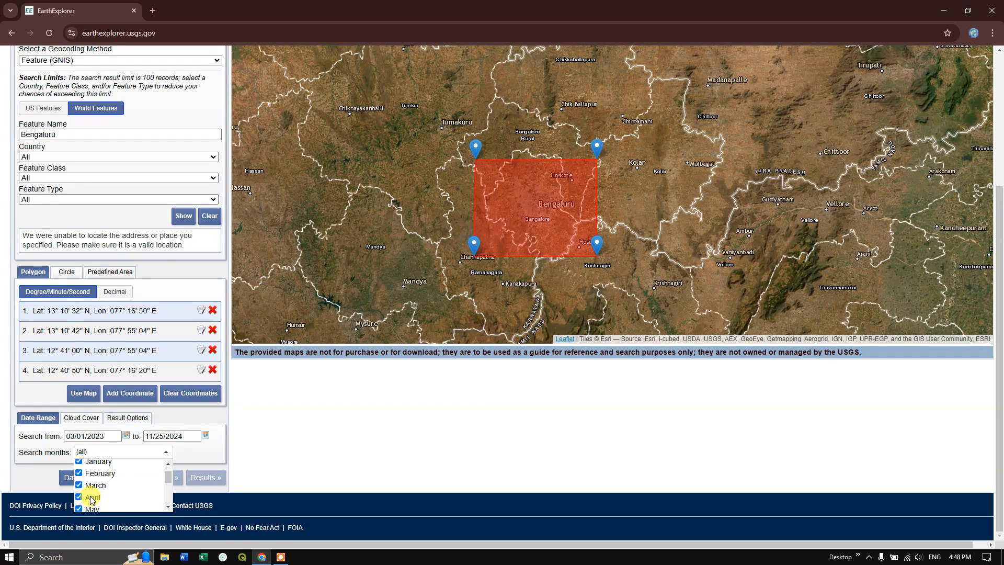
scroll(95, 490, "down", 3)
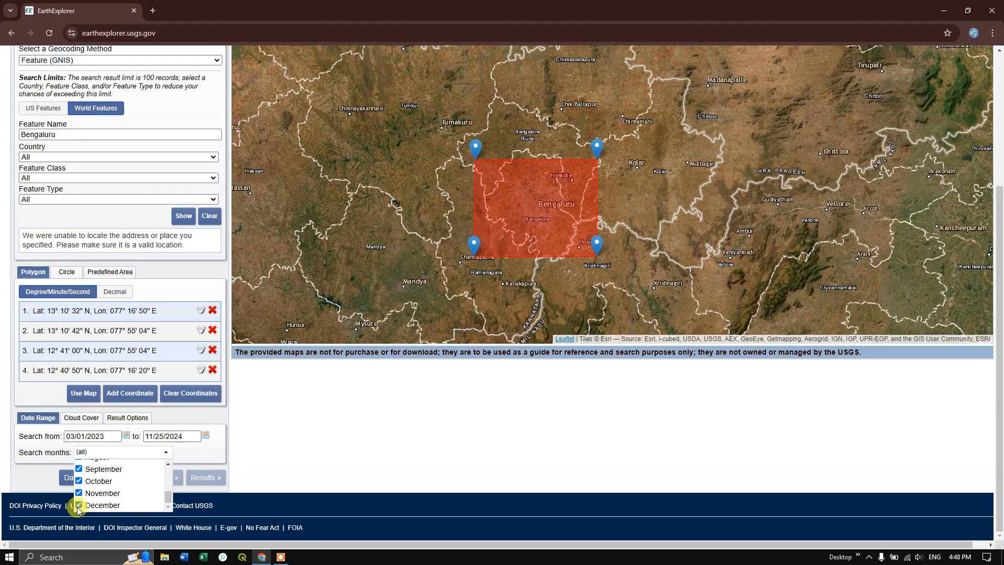
left_click(78, 505)
scroll(88, 501, "up", 5)
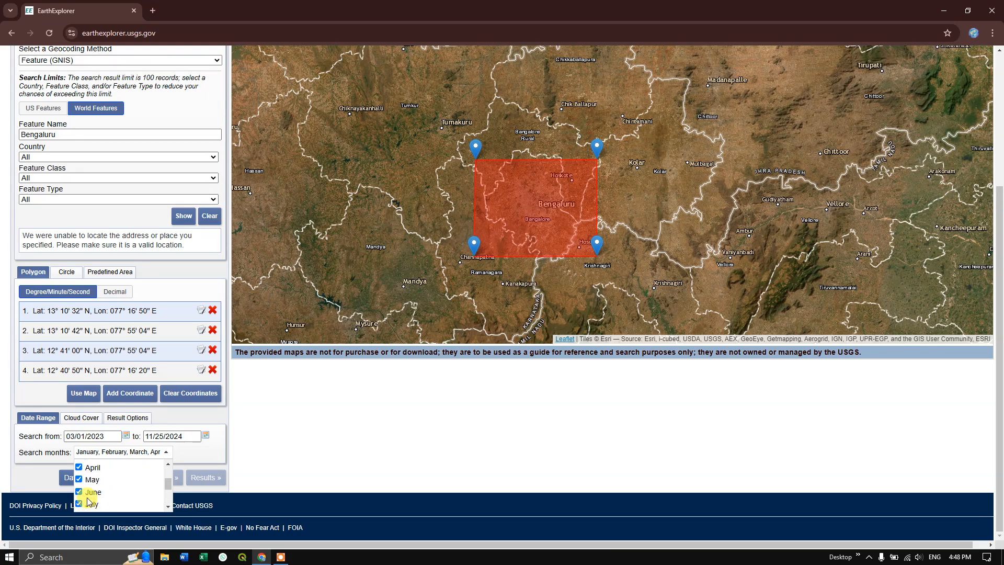
left_click(191, 456)
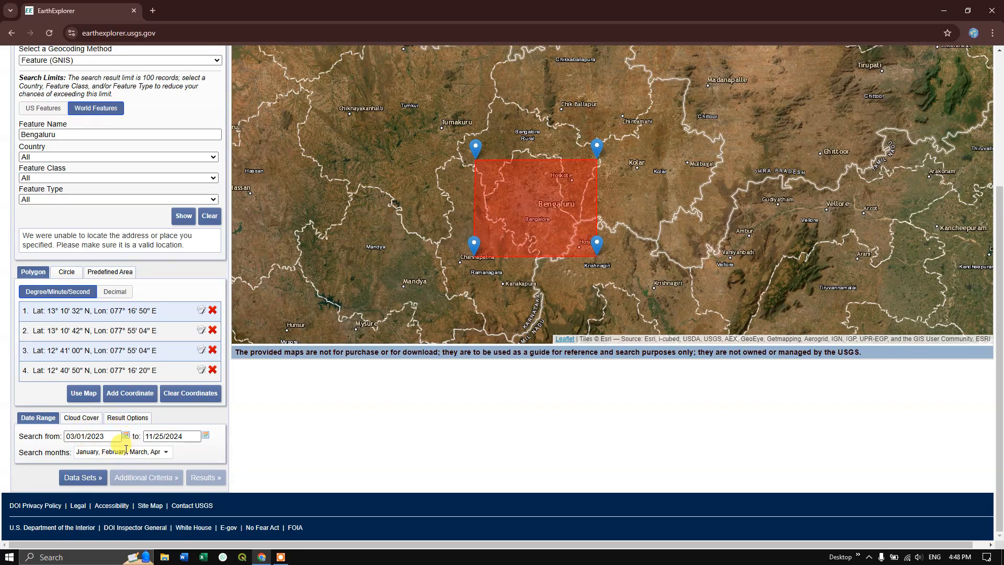
- Select the Landsat 8-9 OLI/TIRS C2 L1 data set from Landsat Collection 2 Level-1 and accept the data set notice
left_click(83, 478)
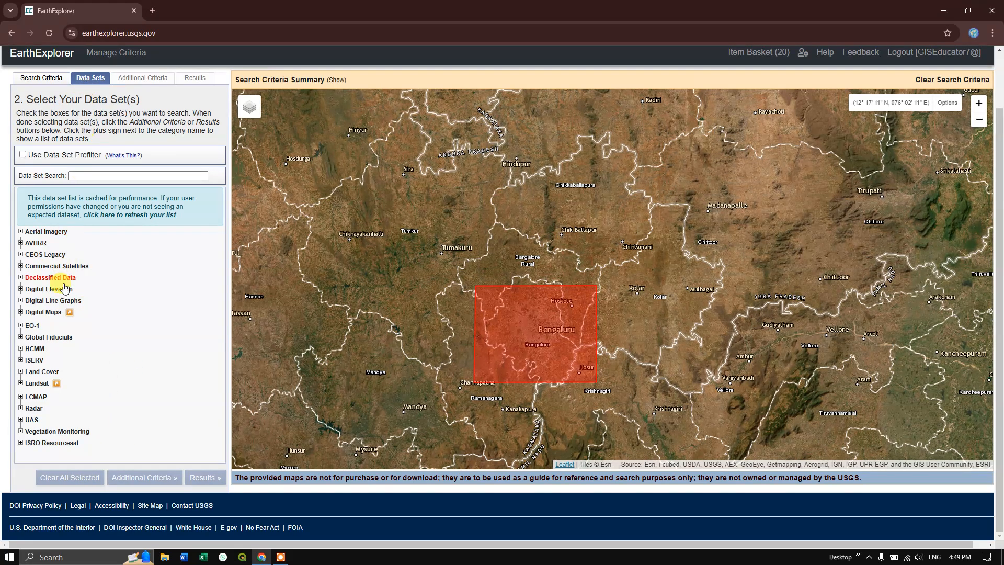
left_click(21, 384)
scroll(55, 376, "down", 1)
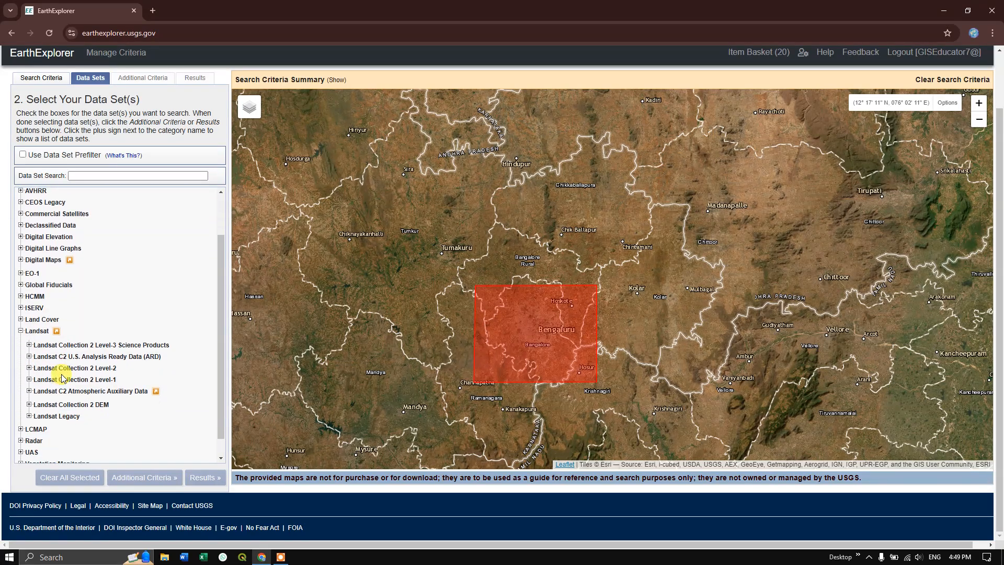
left_click(30, 380)
scroll(99, 369, "down", 1)
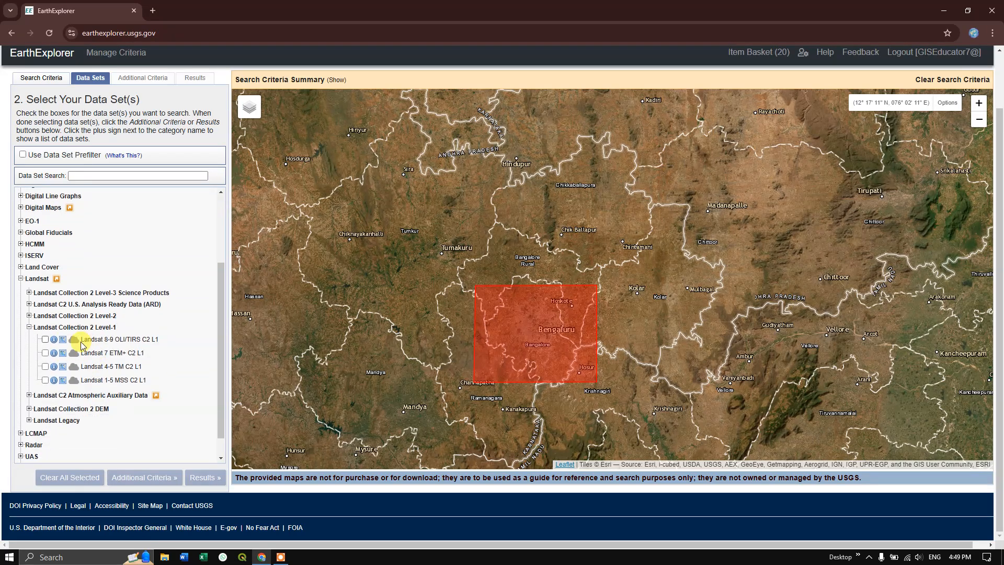
left_click(45, 339)
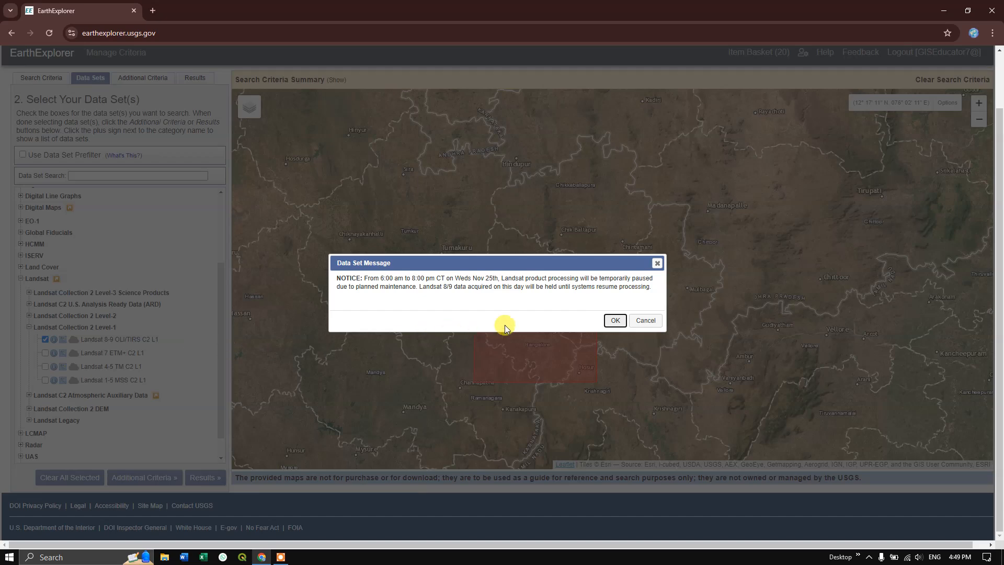
left_click(616, 321)
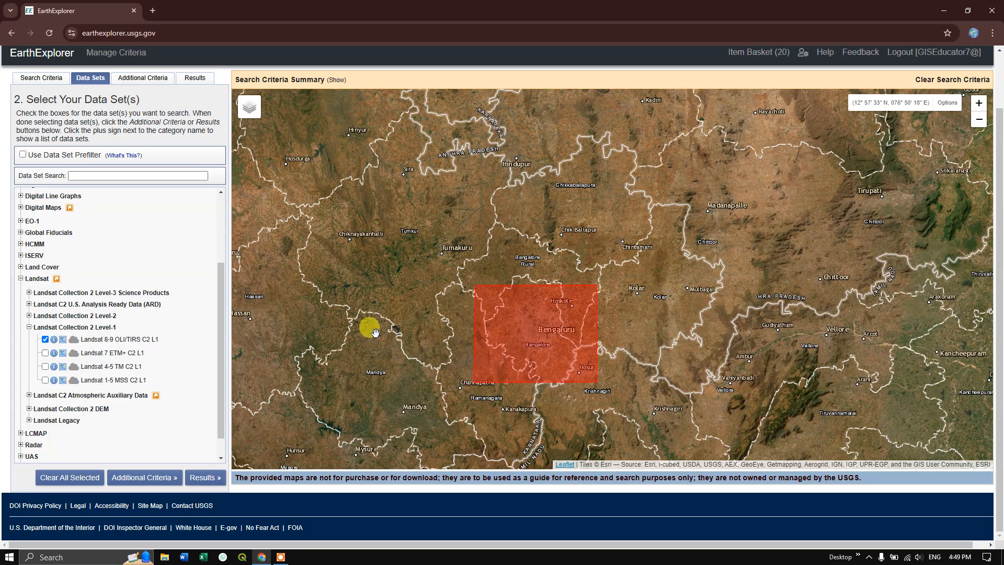
- Restrict the additional criteria to satellite 9 and run the search for matching scenes
left_click(161, 479)
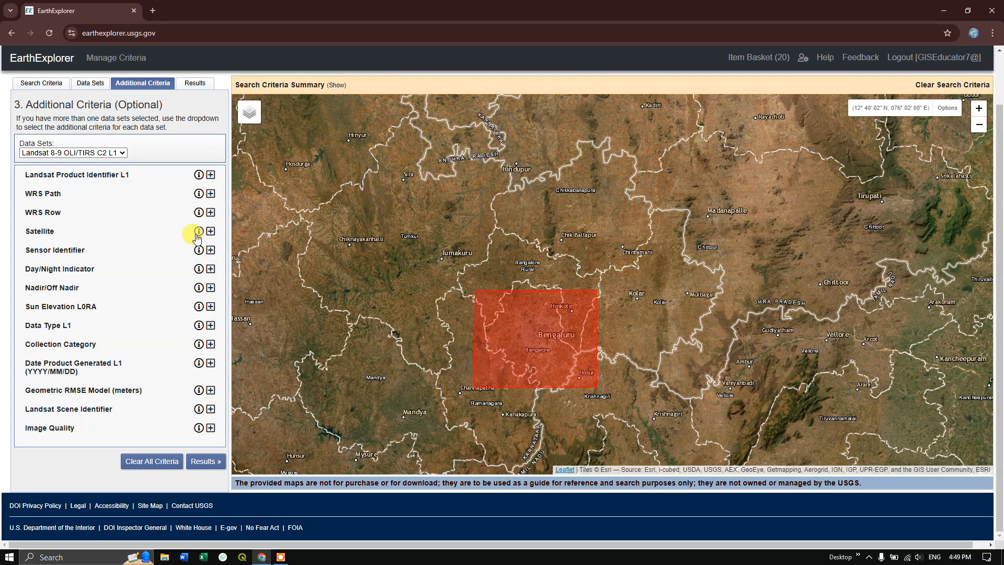
left_click(210, 231)
left_click(183, 246)
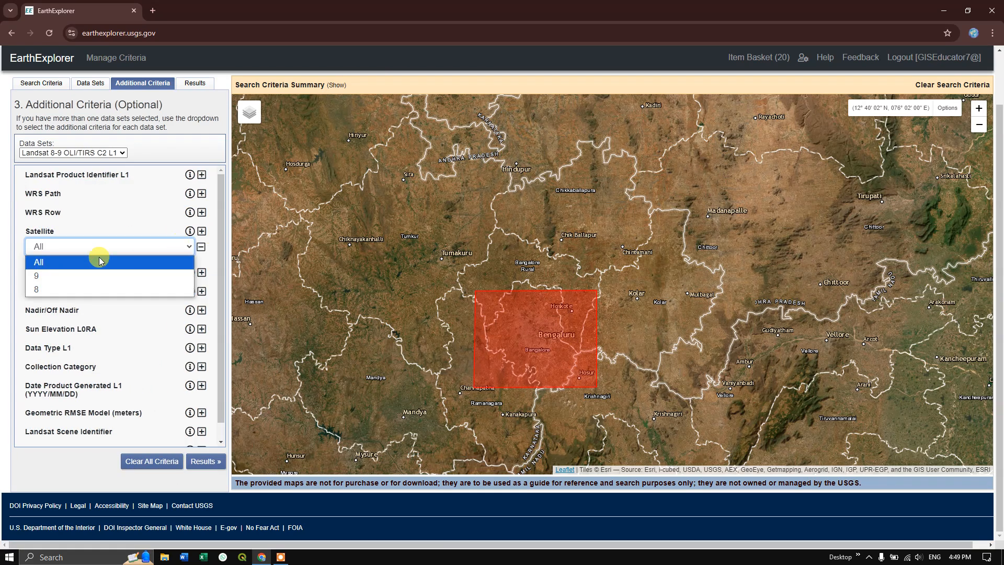
left_click(68, 276)
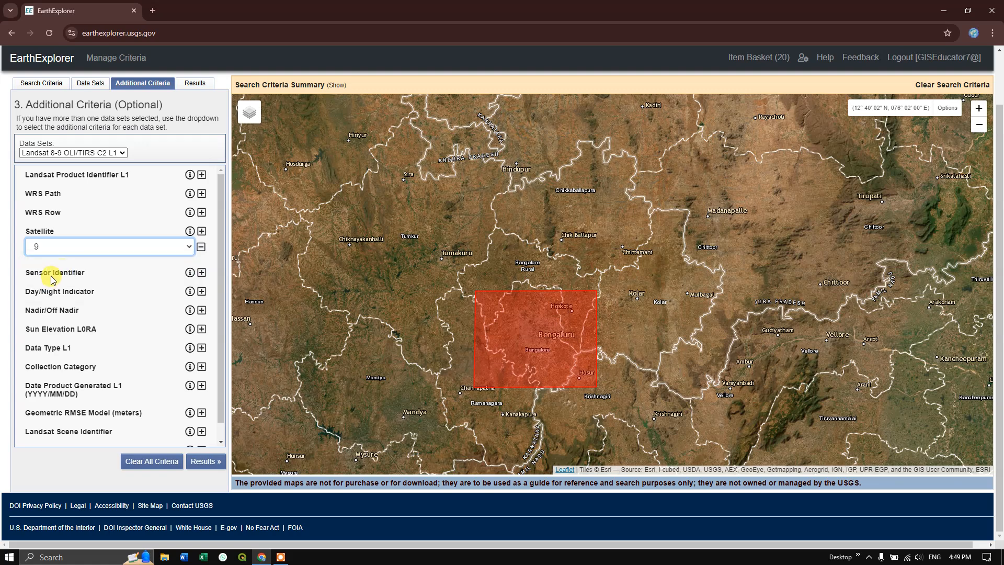
left_click(205, 461)
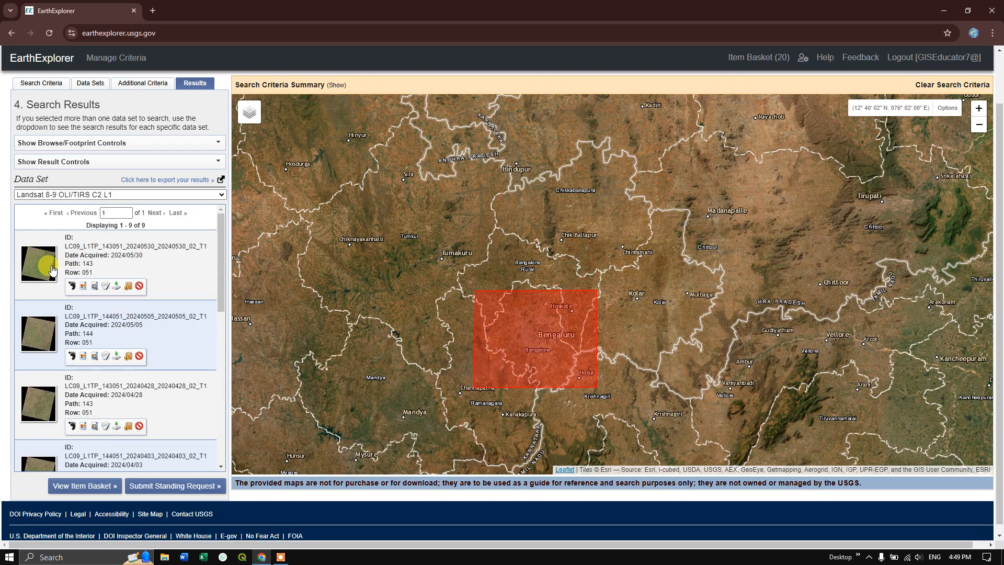
- Look through the acquisition dates of the found scenes and check the 2024/05/30 scene's footprint against the Bengaluru search area
scroll(89, 332, "down", 2)
scroll(94, 333, "up", 2)
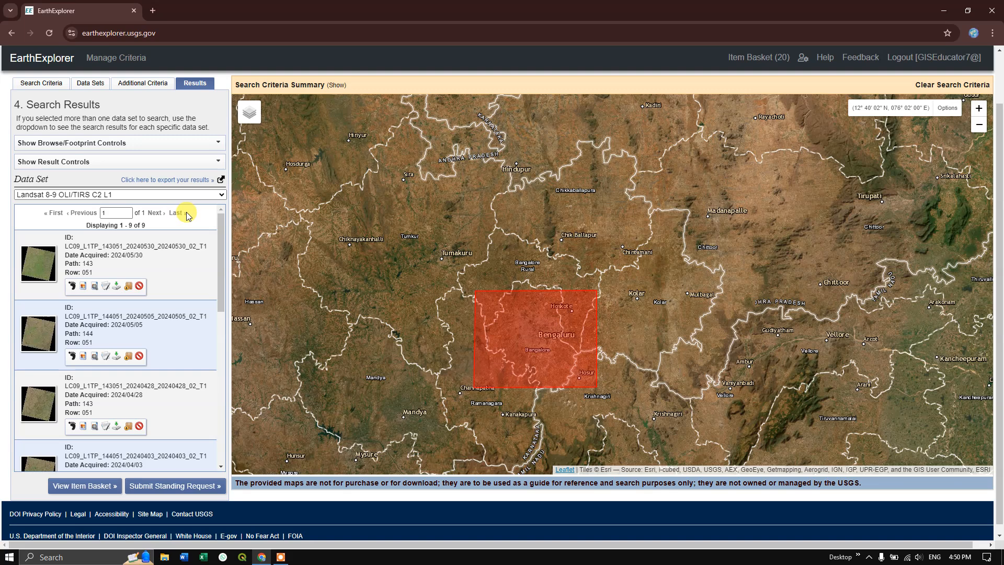
scroll(162, 261, "down", 8)
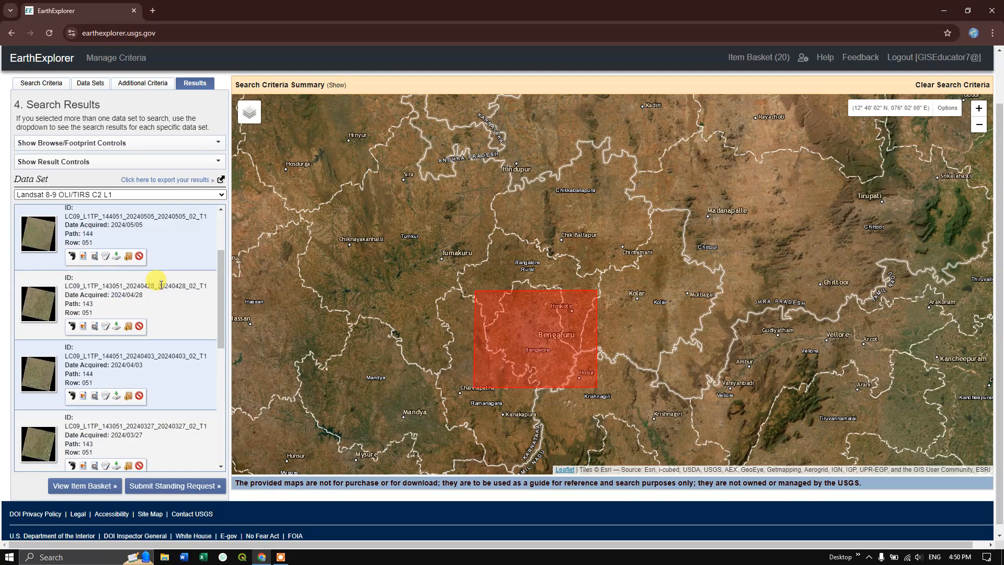
scroll(155, 299, "down", 1)
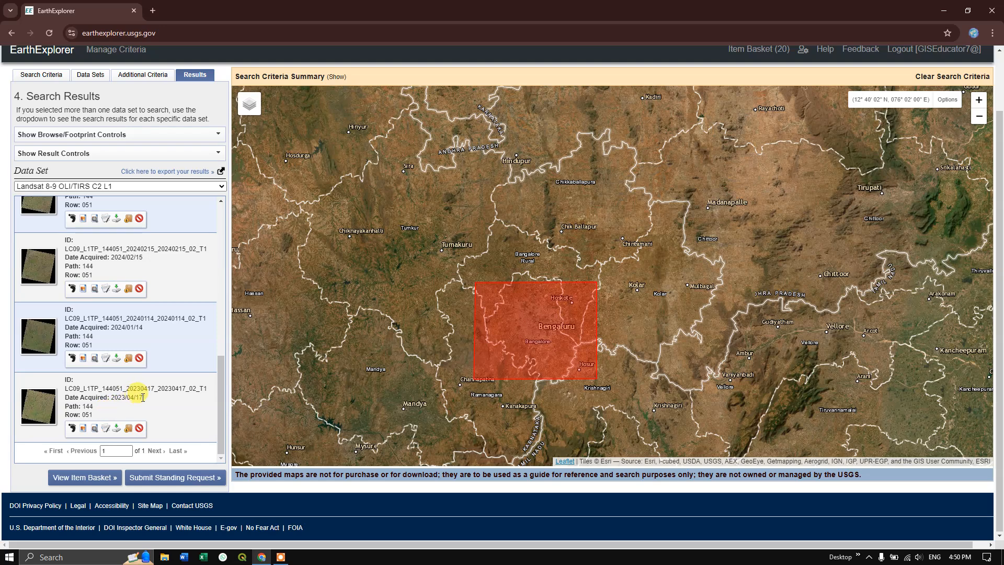
scroll(145, 400, "up", 8)
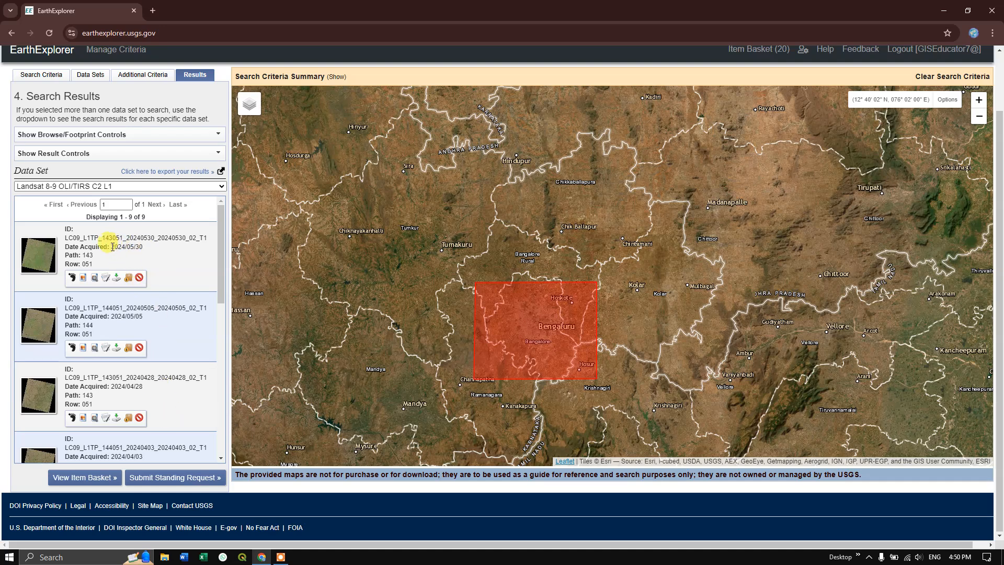
left_click_drag(124, 247, 144, 248)
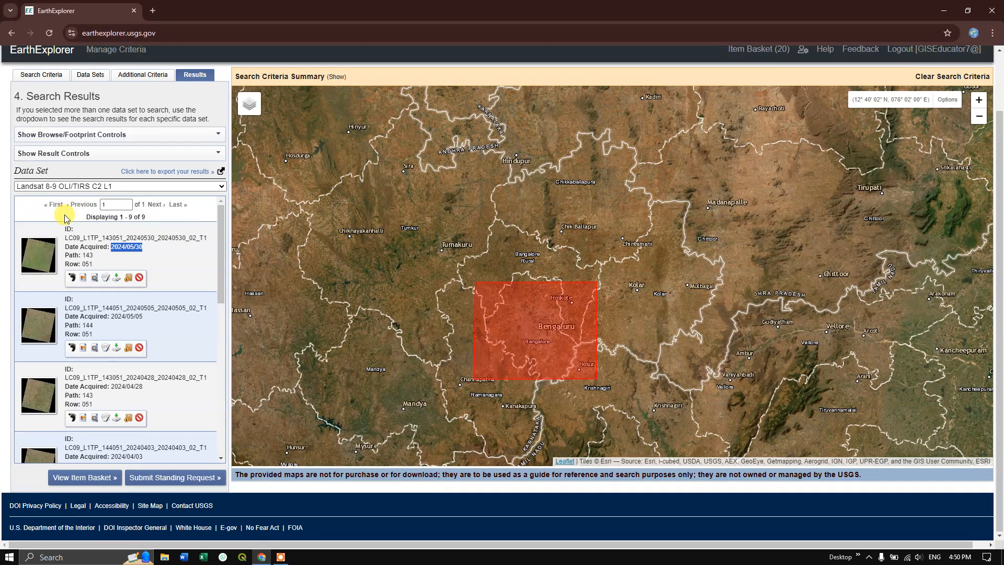
left_click(72, 279)
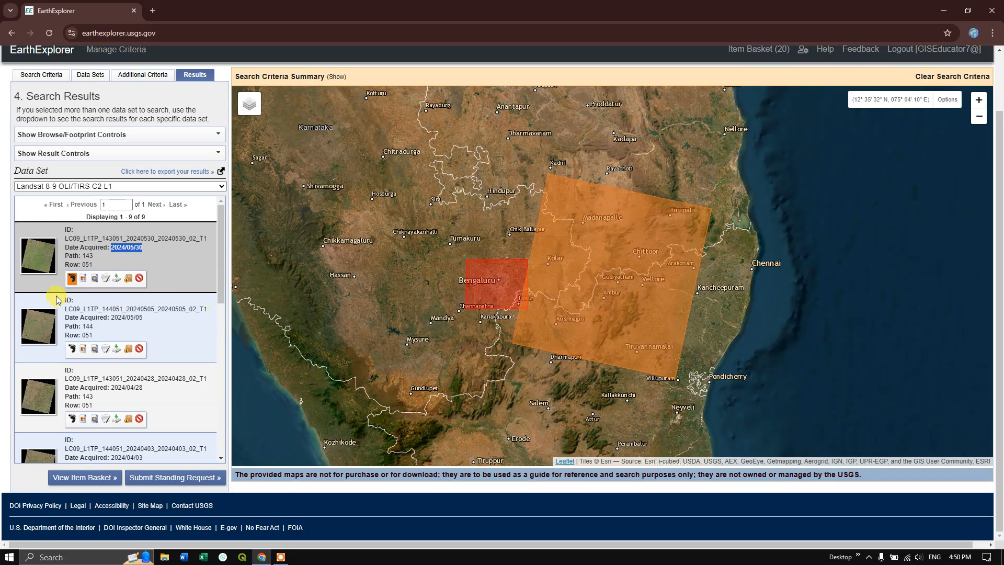
left_click(72, 279)
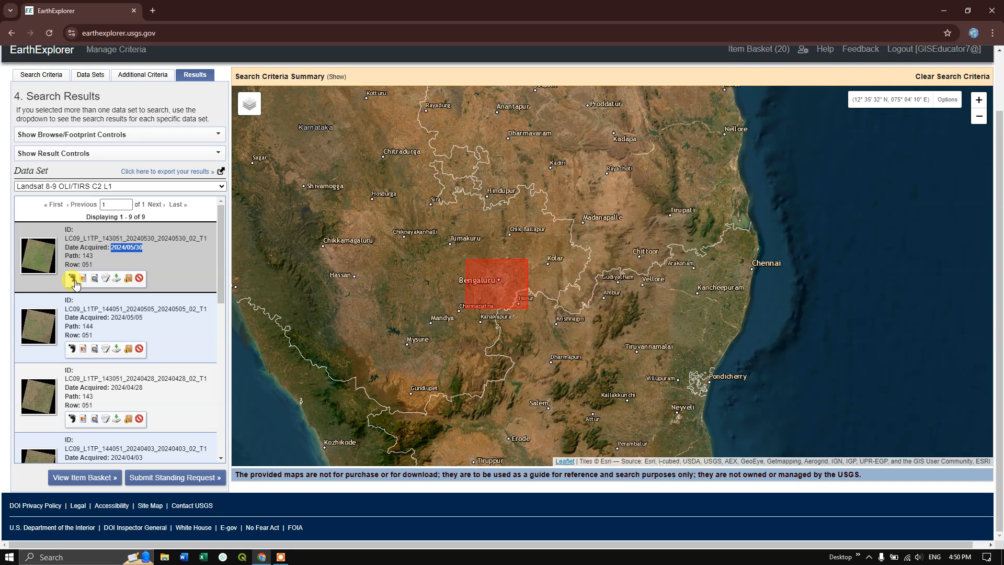
- Check the footprint of the 2024/05/05 scene over Bengaluru and replace it with the scene's browse image overlay on the map
left_click(71, 348)
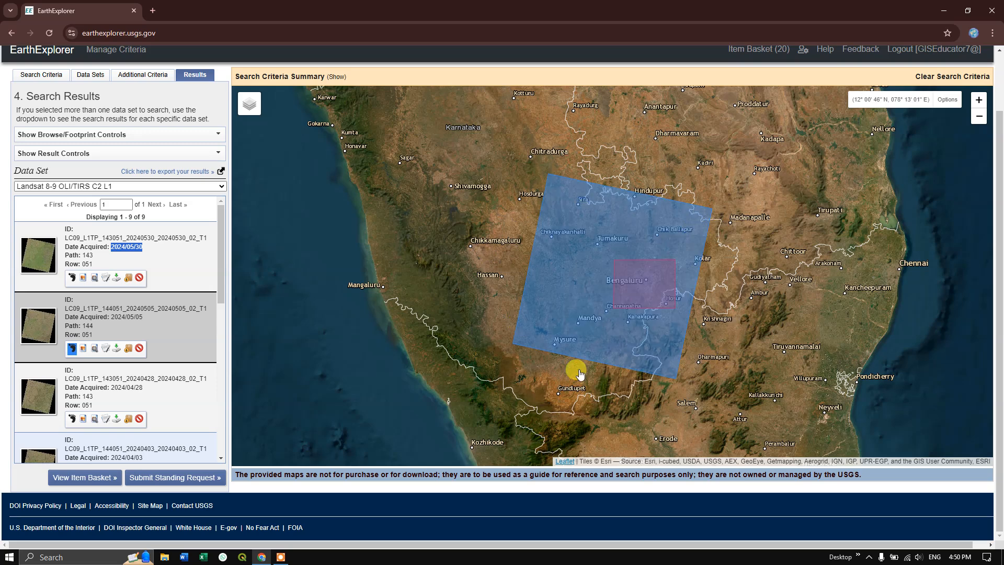
left_click(80, 350)
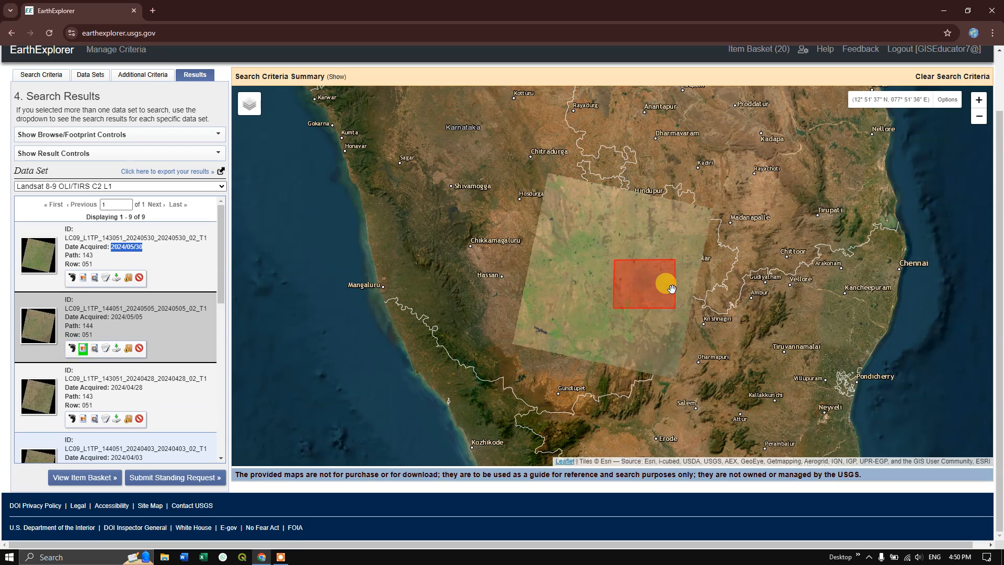
scroll(673, 289, "up", 1)
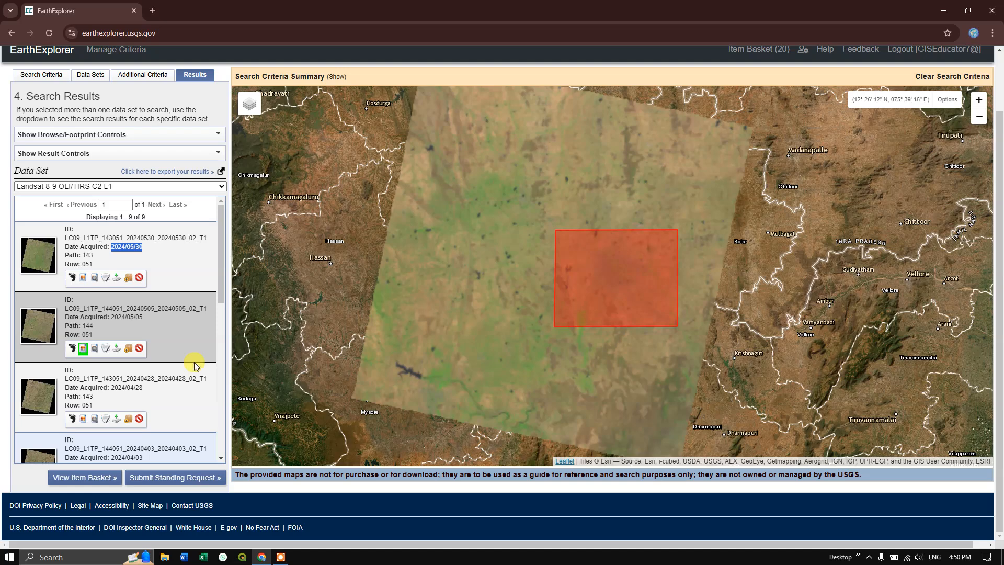
- Open the full metadata of the 2024/05/05 scene and examine its land and scene cloud cover values
left_click(106, 349)
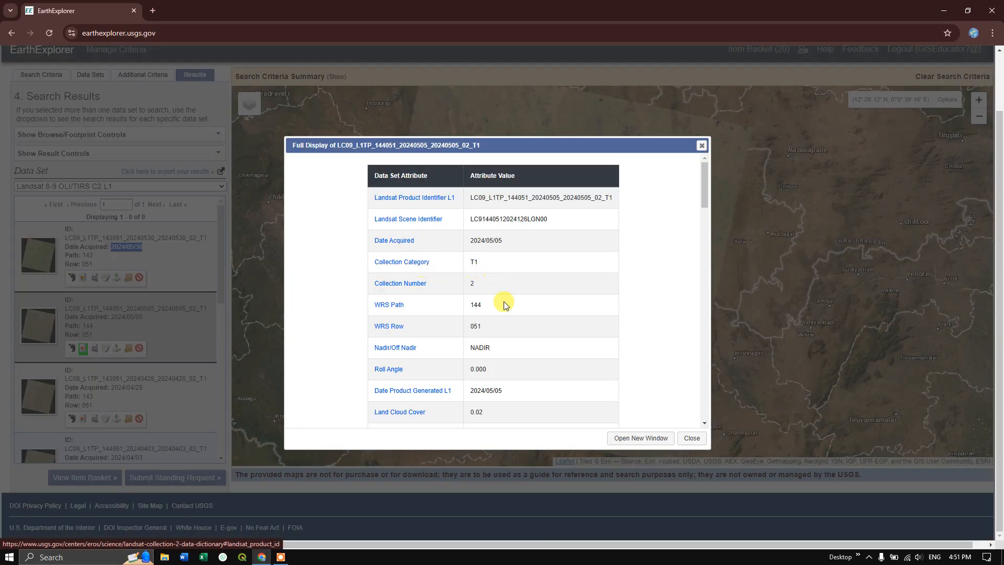
scroll(510, 309, "down", 1)
scroll(510, 309, "down", 1)
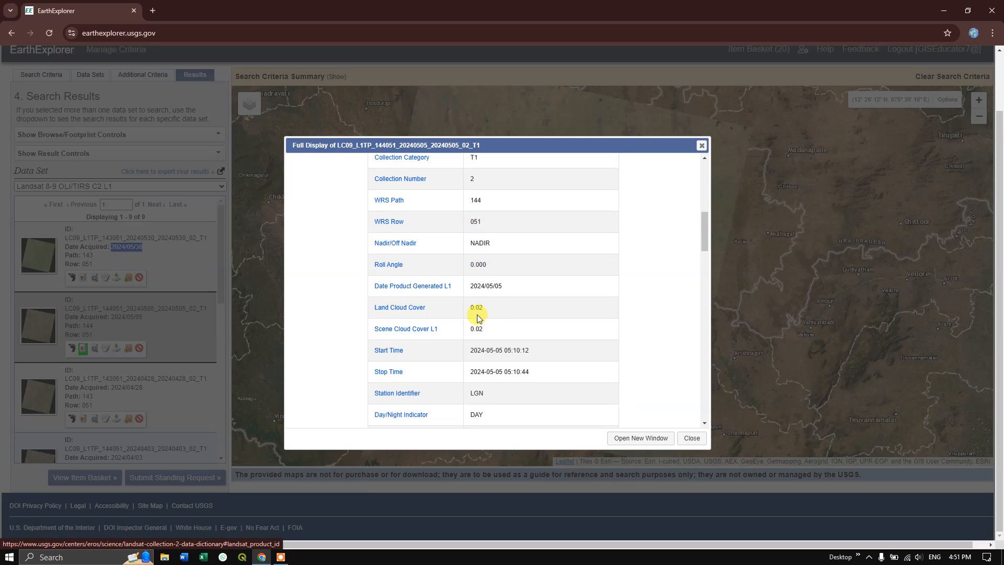
- Read the 2024/05/05 scene's generation date, acquisition times, image quality, sensor and satellite metadata, and close the full display
scroll(517, 306, "down", 2)
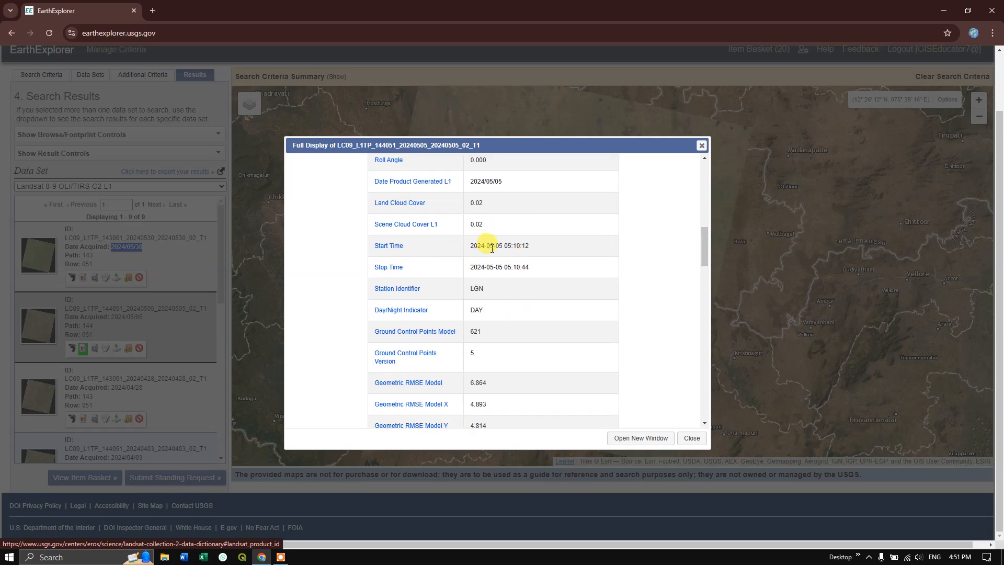
double_click(473, 181)
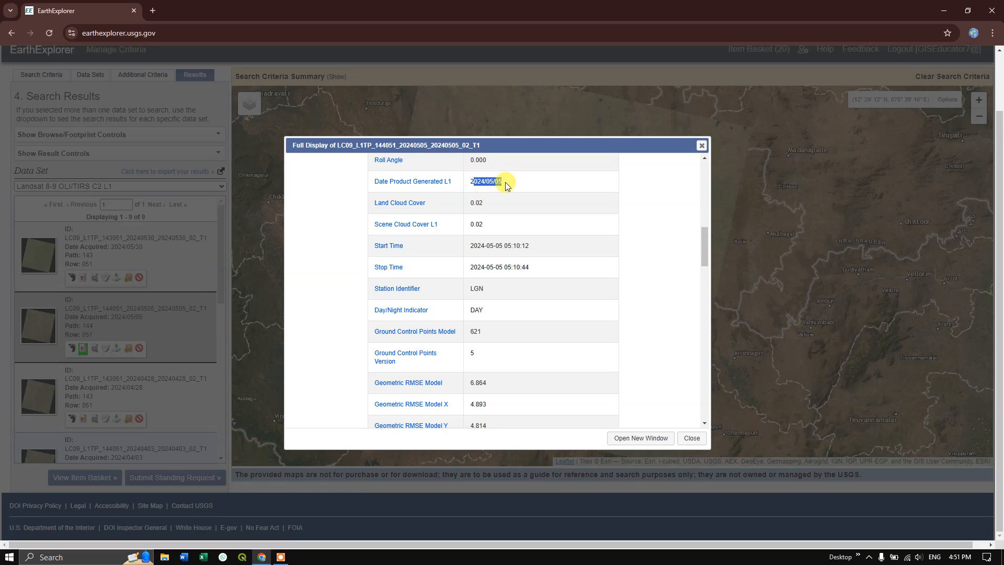
left_click(474, 184)
scroll(498, 299, "down", 3)
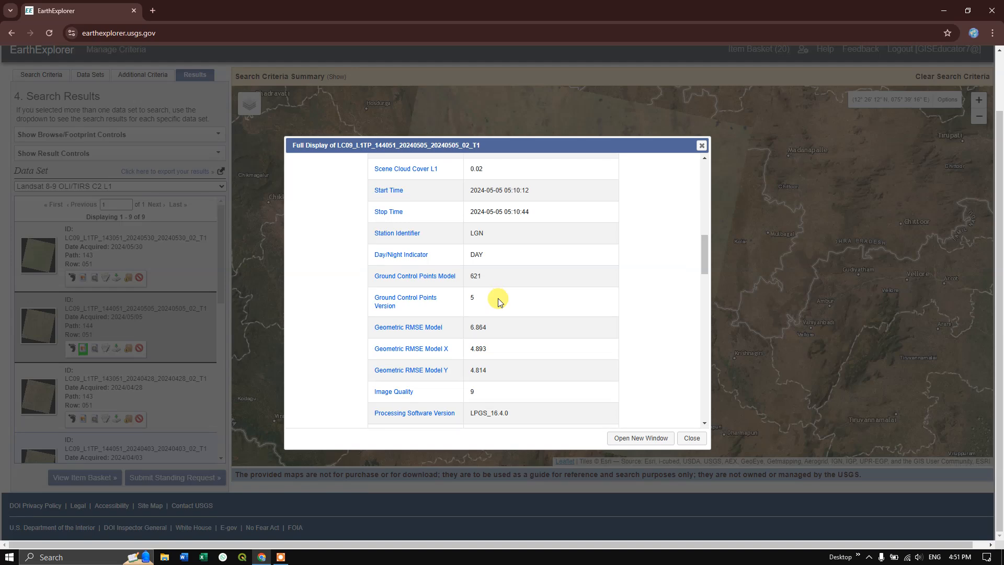
scroll(498, 299, "down", 3)
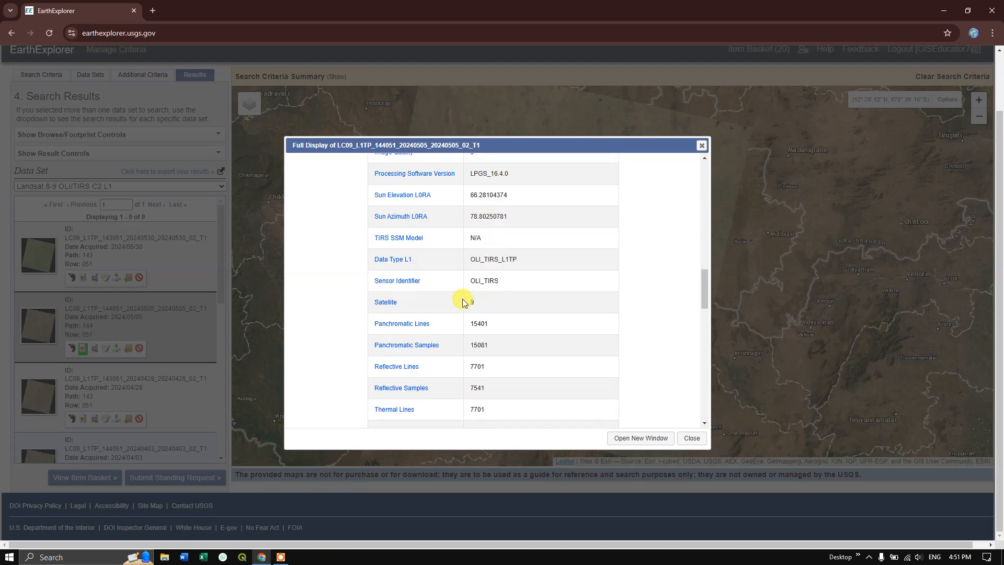
left_click(696, 146)
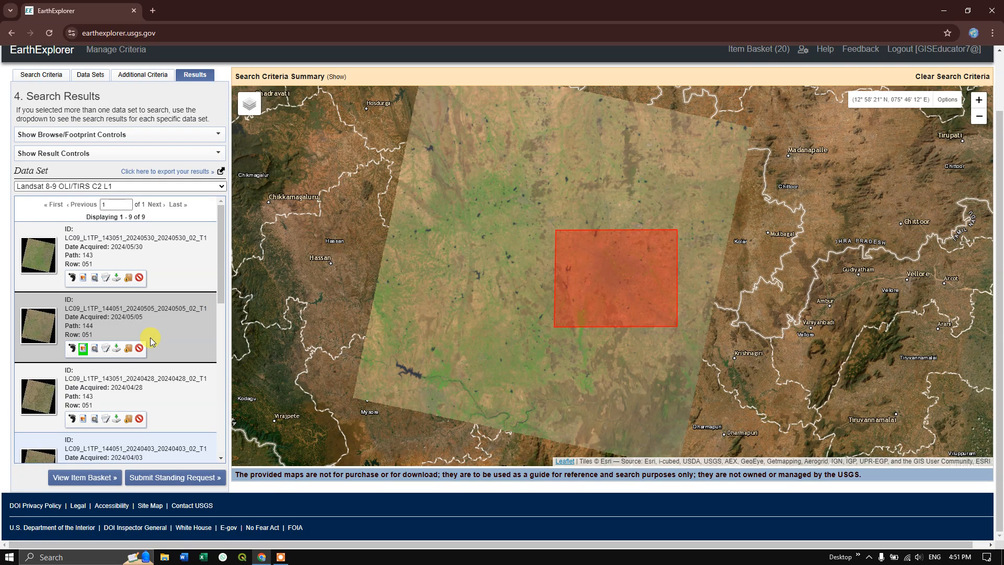
- Open the 2024/05/05 scene's product download options and download the complete Landsat Collection 2 Level-1 Product Bundle
left_click(116, 349)
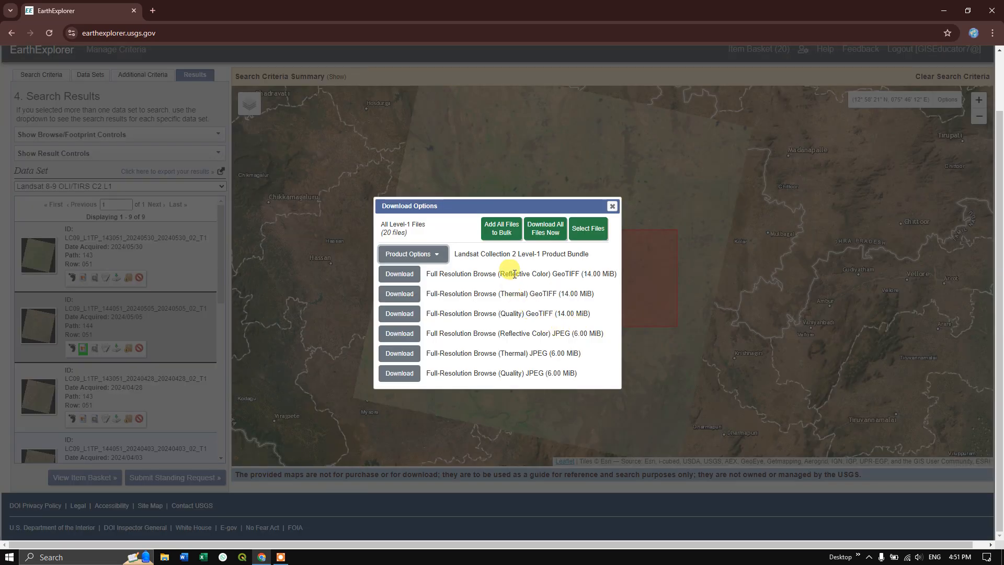
left_click(428, 254)
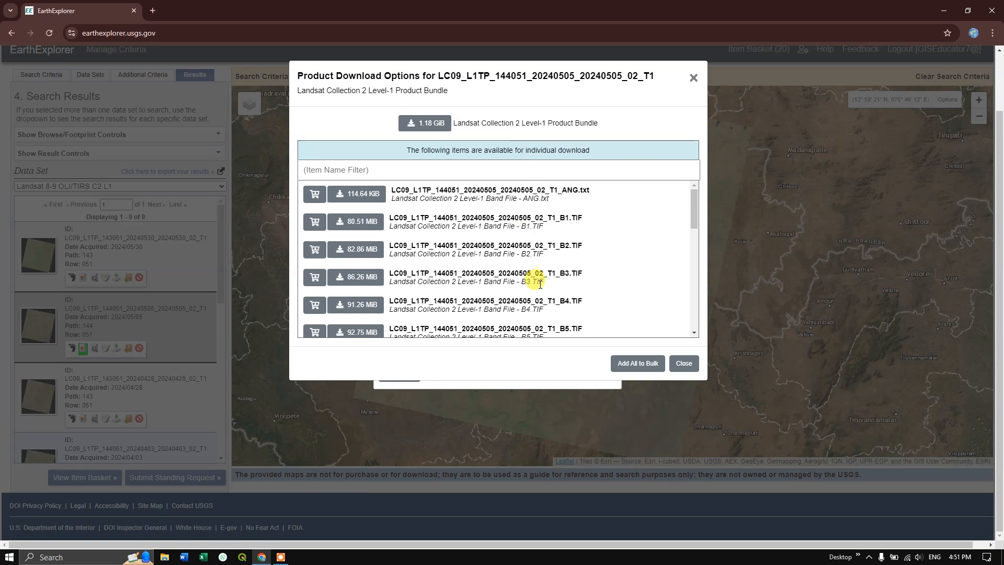
scroll(557, 311, "down", 2)
scroll(523, 303, "up", 2)
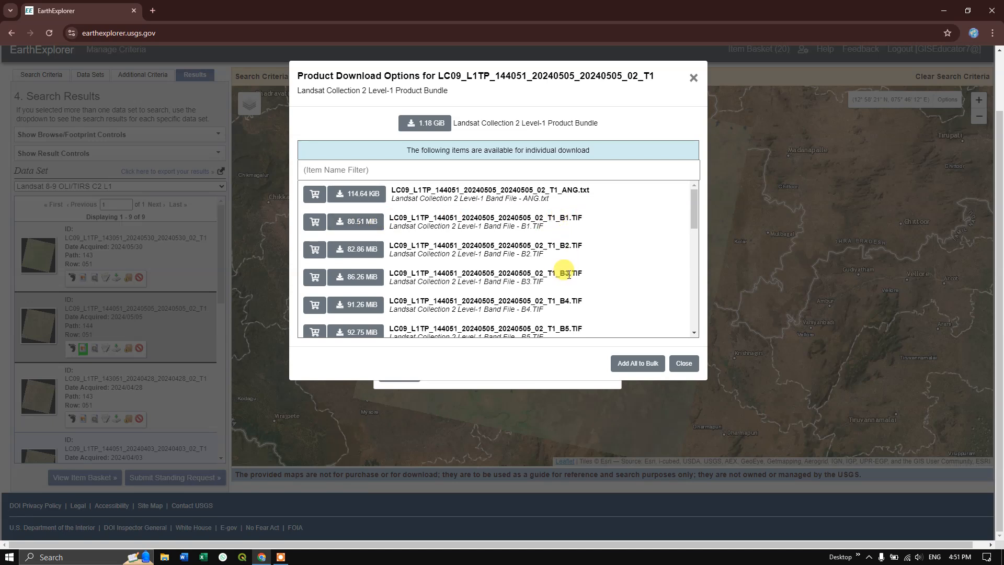
scroll(382, 275, "down", 1)
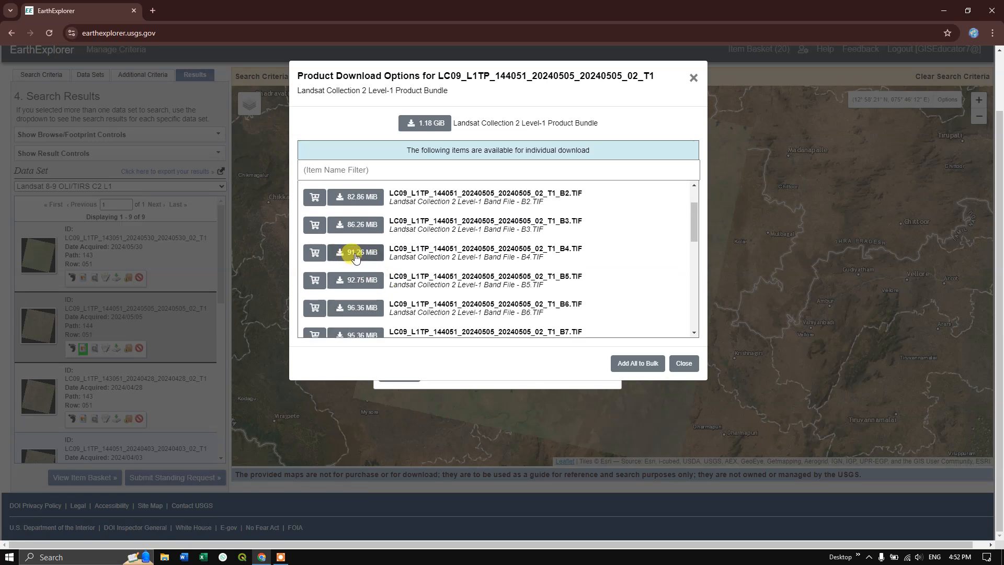
scroll(383, 235, "up", 1)
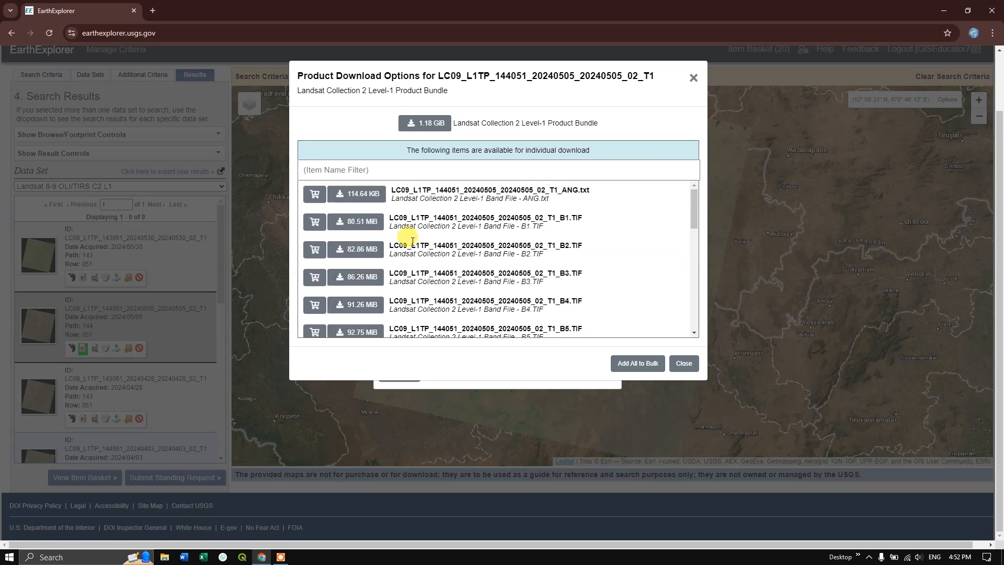
left_click(438, 130)
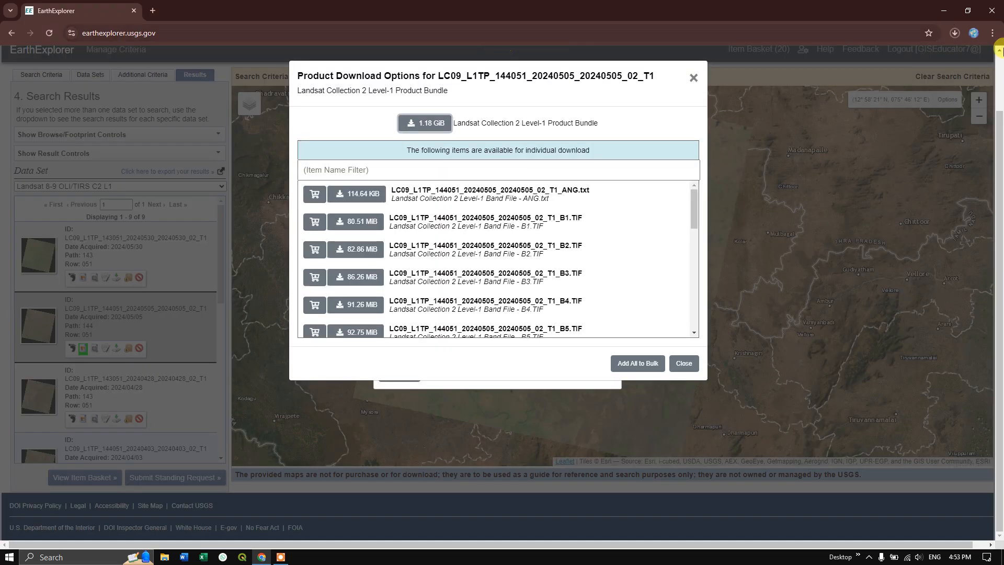
- Show the downloaded LC09_L1TP_144051_20240505_20240505_02_T1.tar in its folder, extract it there, and widen the file name column
left_click(955, 29)
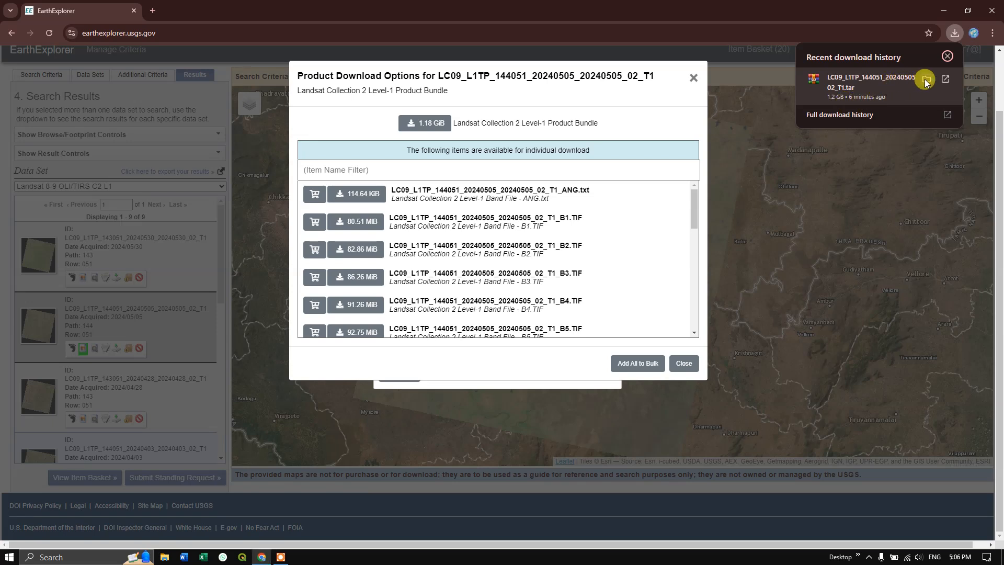
left_click(925, 80)
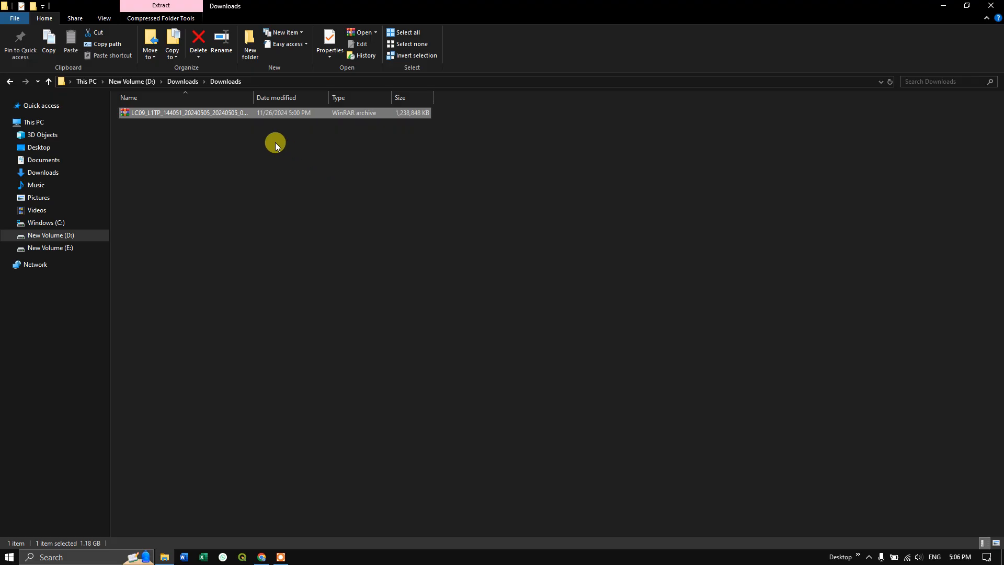
right_click(297, 114)
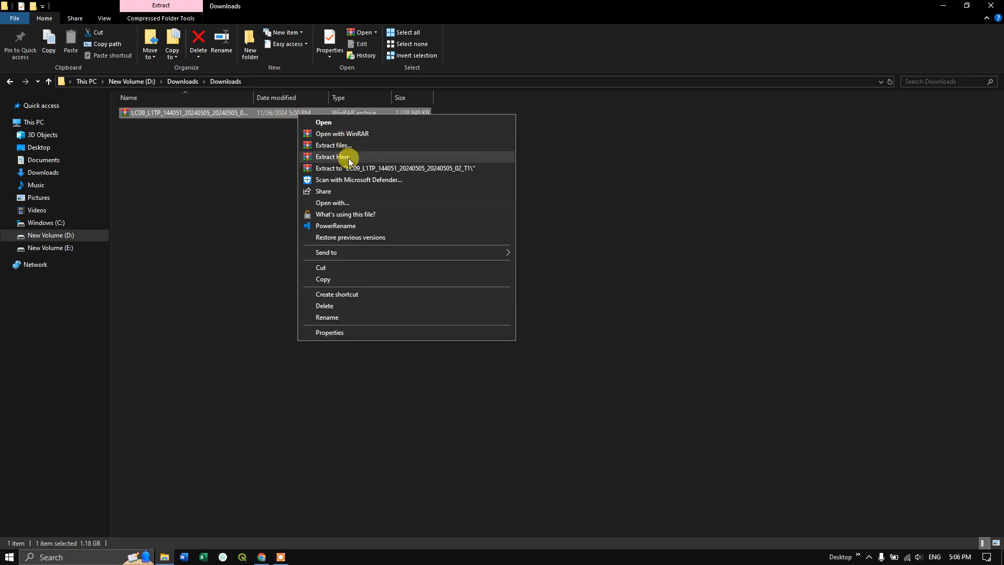
left_click(347, 157)
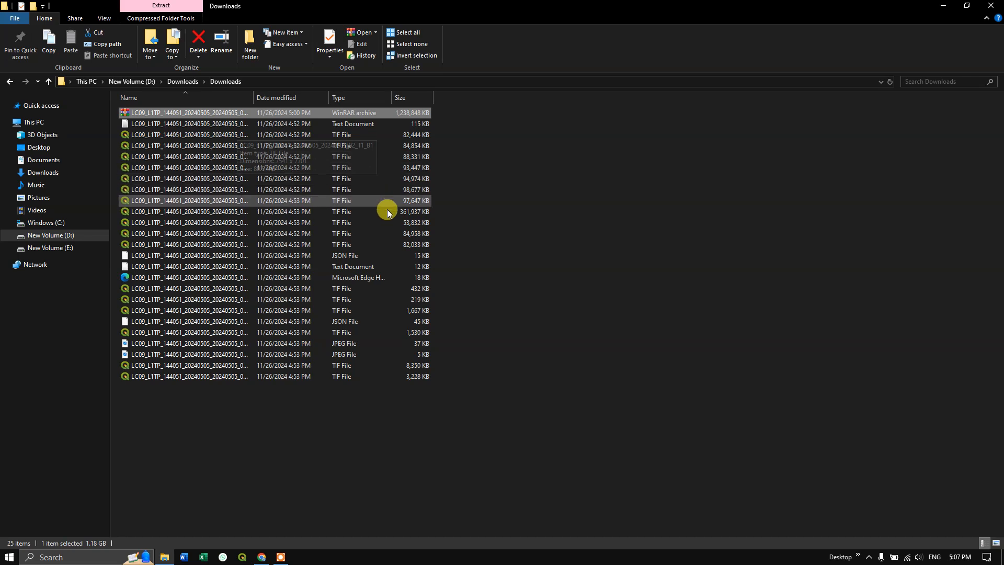
left_click_drag(254, 95, 299, 98)
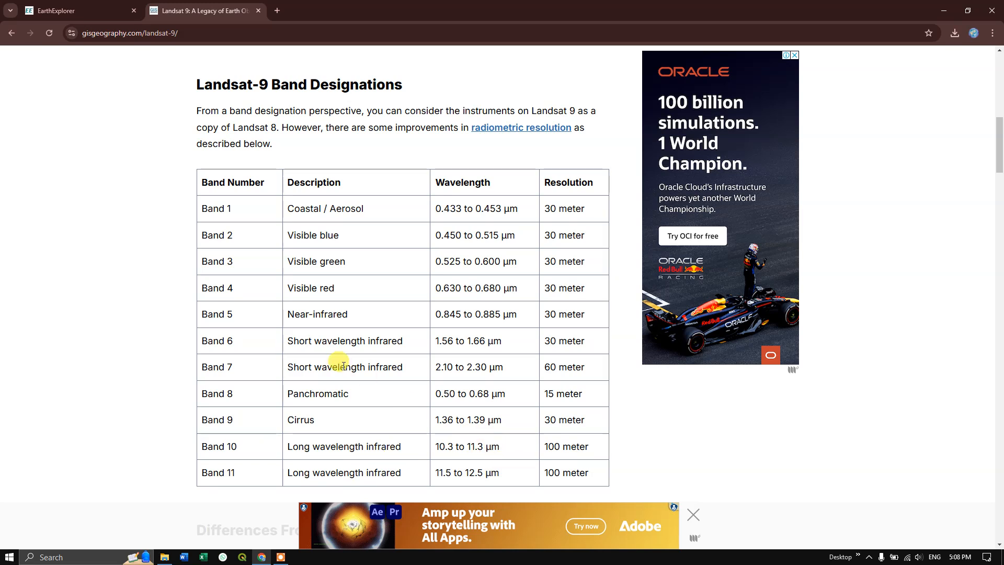
- Examine the resolutions of the panchromatic, multispectral and thermal bands in the Landsat-9 Band Designations table on gisgeography.com
left_click_drag(547, 395, 572, 393)
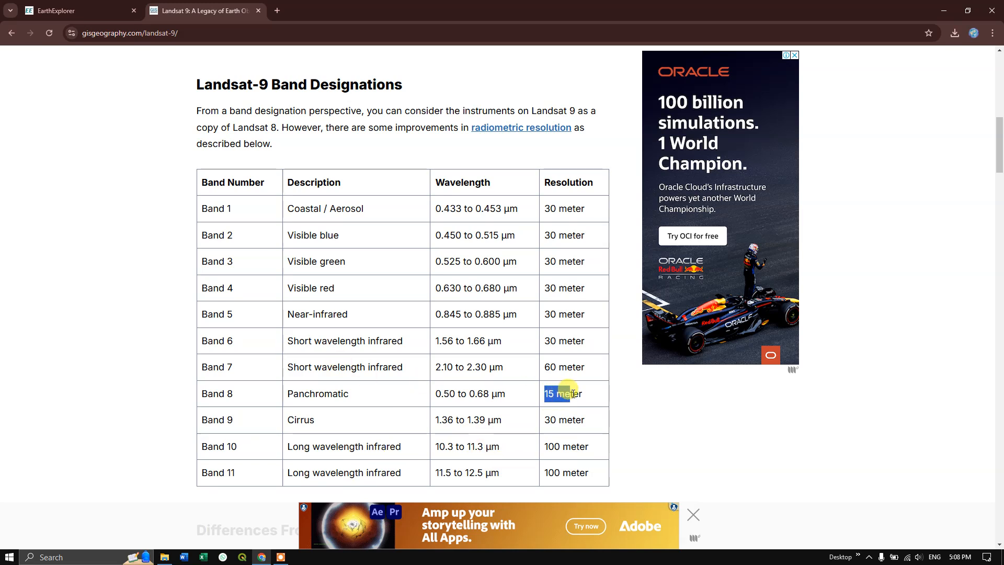
left_click(564, 398)
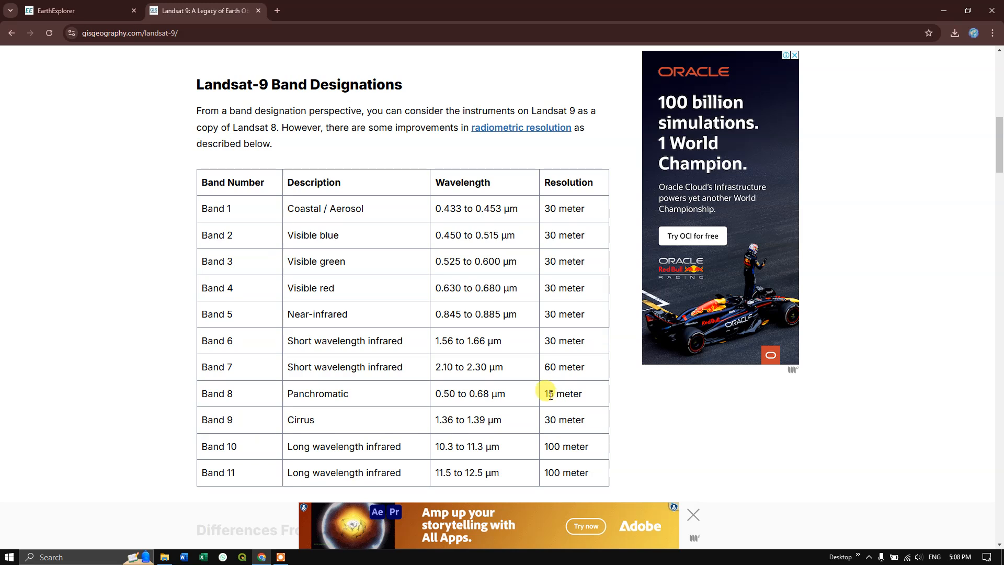
left_click_drag(547, 395, 582, 393)
left_click(577, 233)
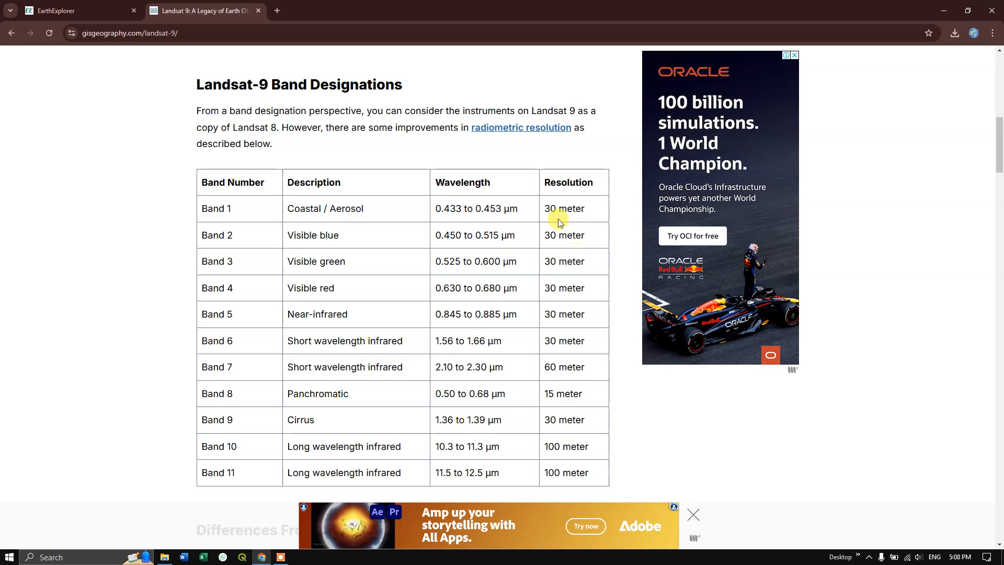
left_click_drag(549, 211, 576, 314)
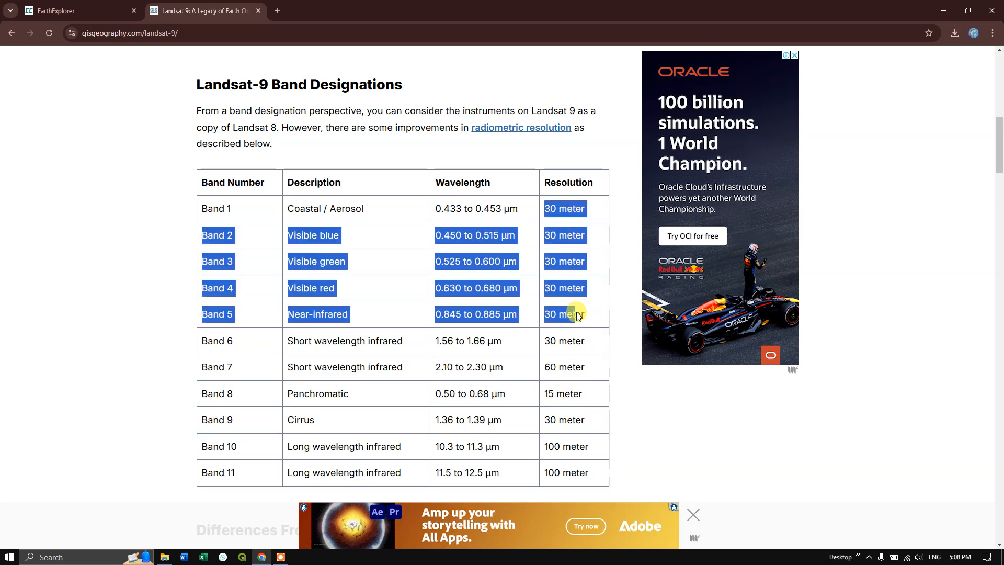
left_click(576, 327)
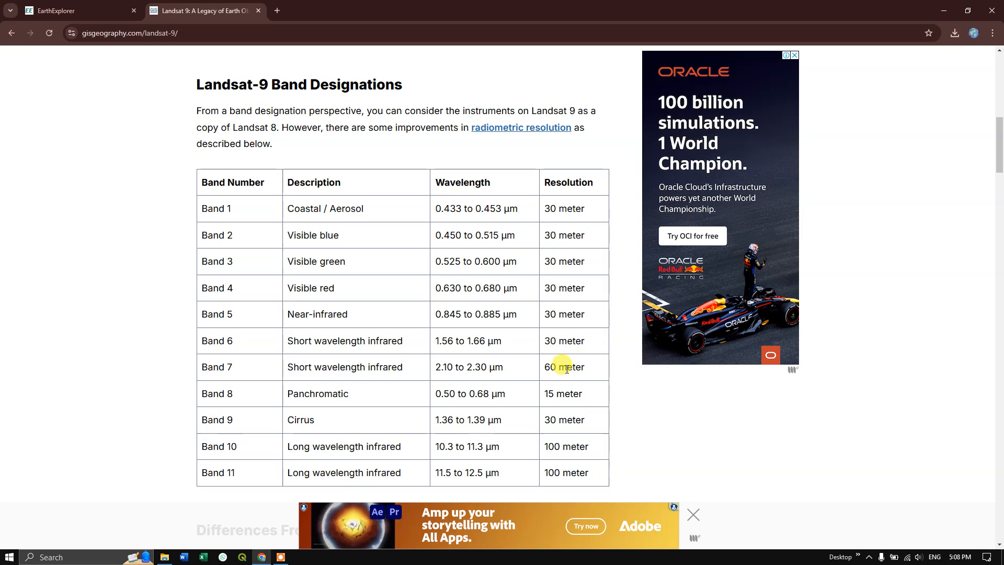
left_click_drag(555, 448, 584, 473)
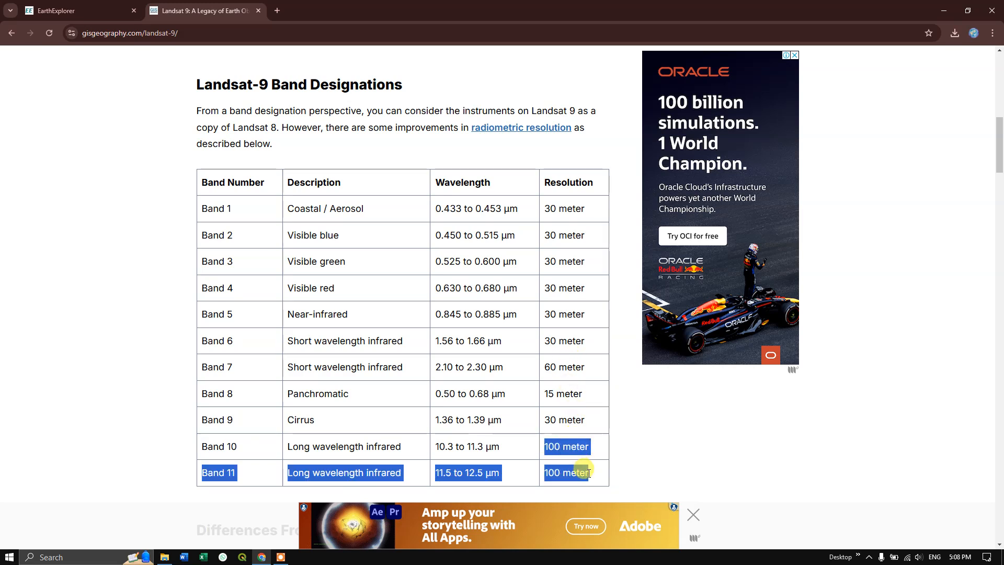
left_click(737, 471)
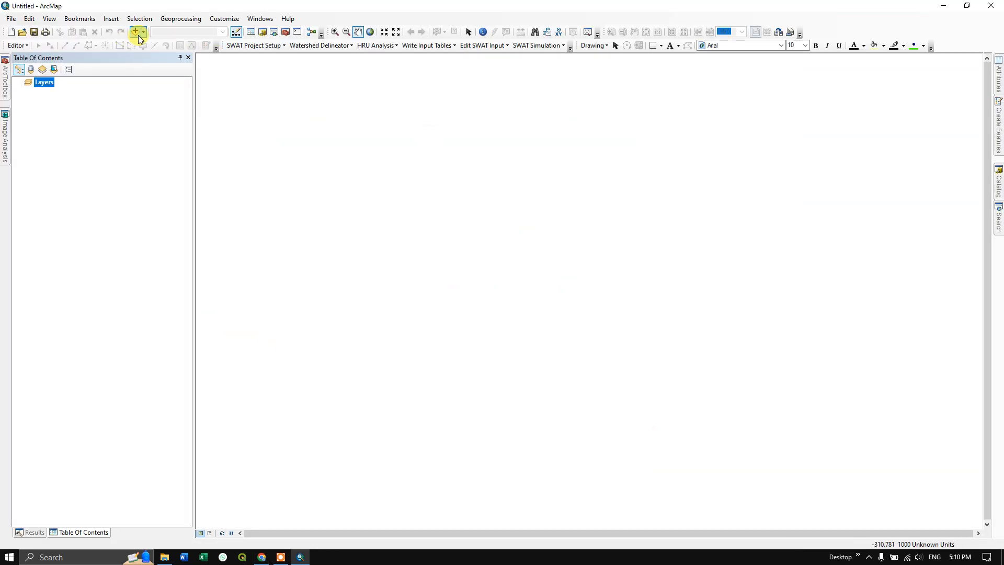
- In ArcMap, add the LC09_L1TP_144051_20240505_20240505_02_T1 band files B1 through B7 from the Downloads folder to the map
left_click(145, 33)
left_click(151, 43)
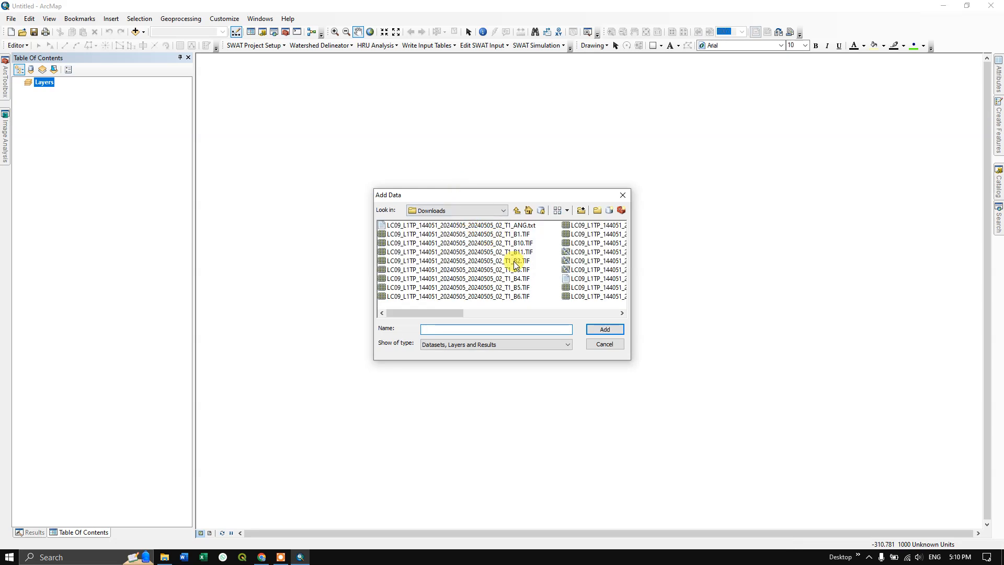
left_click(515, 234)
left_click(516, 261, "ctrl")
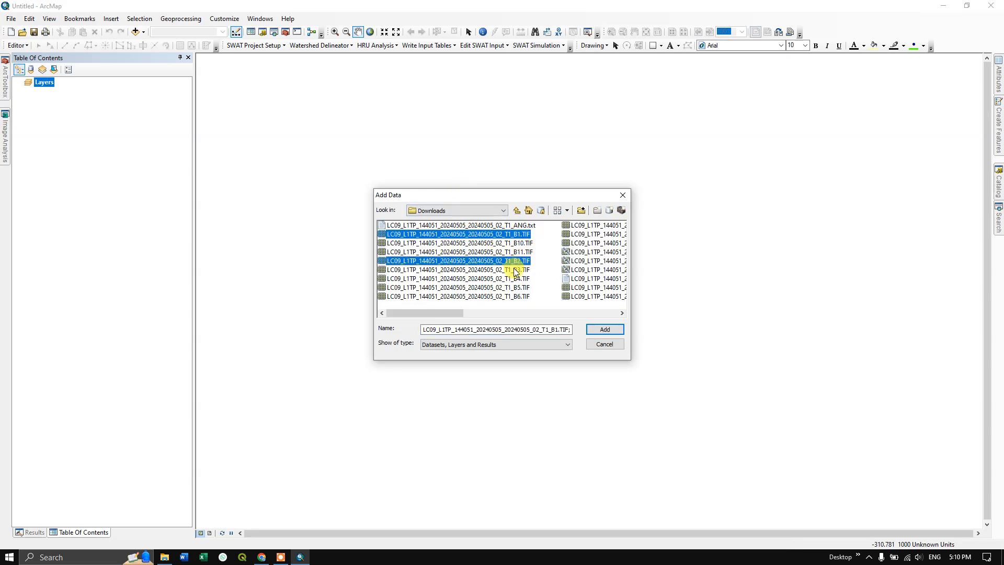
left_click(516, 269, "ctrl")
left_click(516, 279, "ctrl")
left_click(516, 288, "ctrl")
left_click(517, 297, "ctrl")
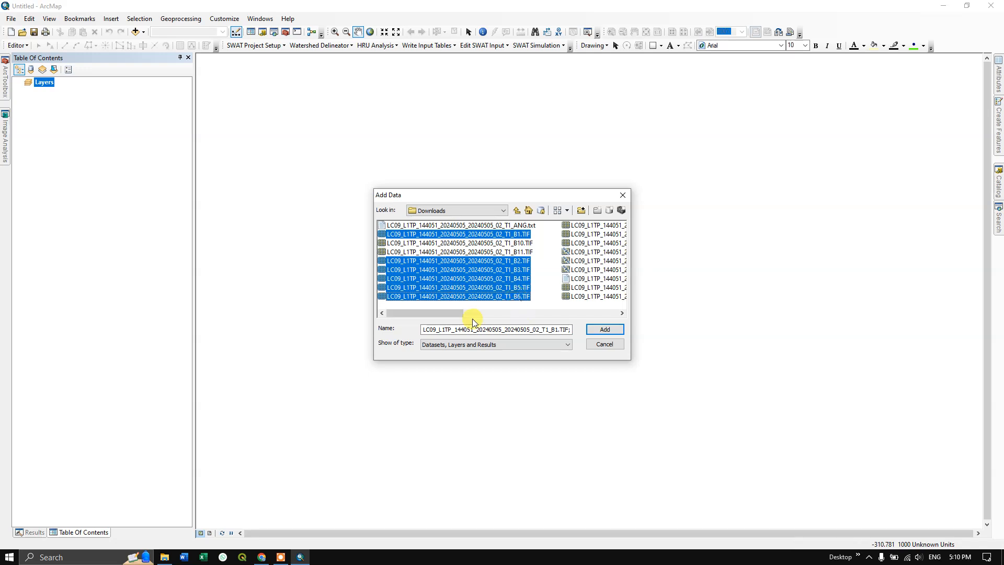
left_click_drag(460, 314, 517, 315)
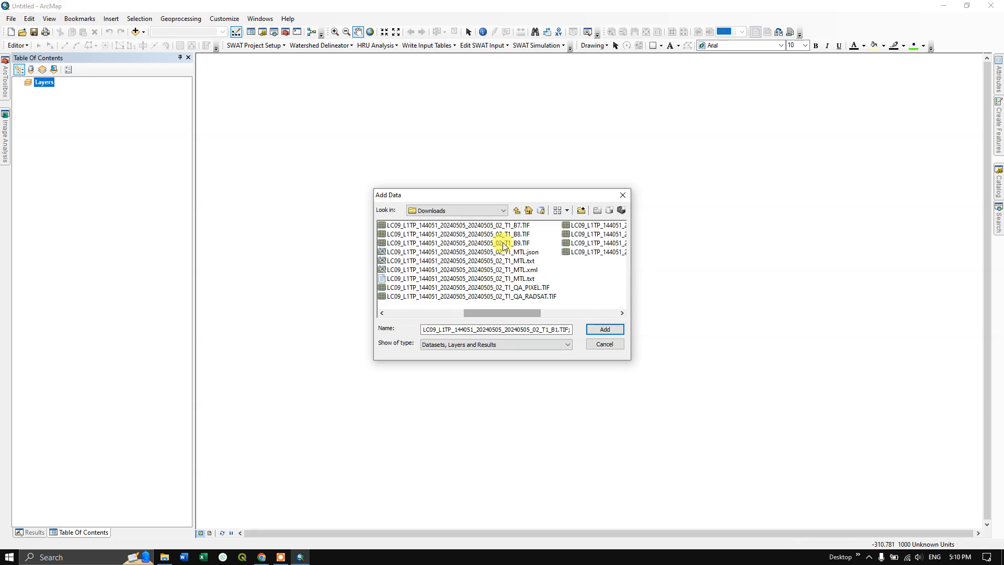
left_click(509, 226, "ctrl")
left_click(605, 329)
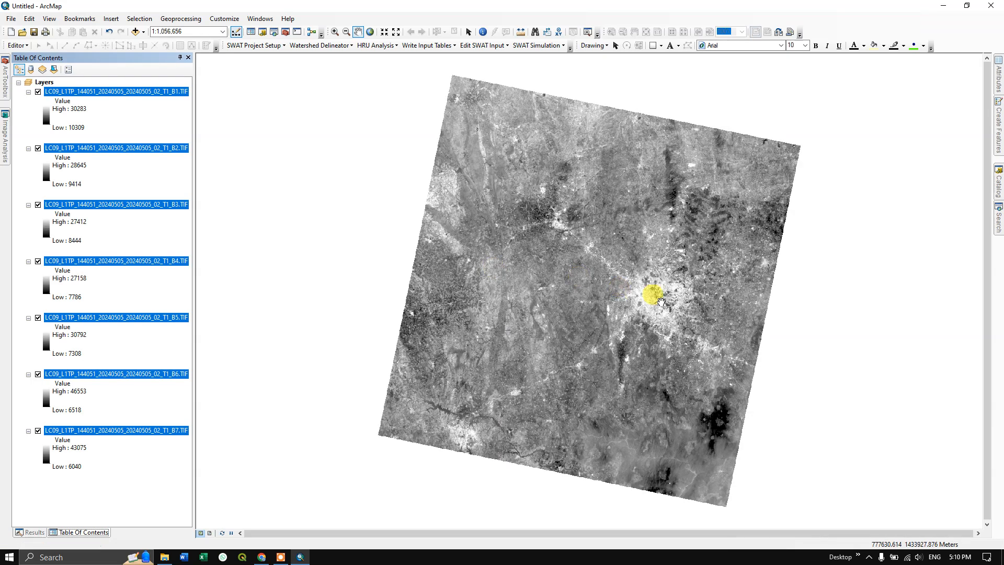
- Create a composite of all seven band rasters with Image Analysis and keep its window docked beside the layer list
scroll(695, 272, "down", 2)
scroll(696, 291, "down", 5)
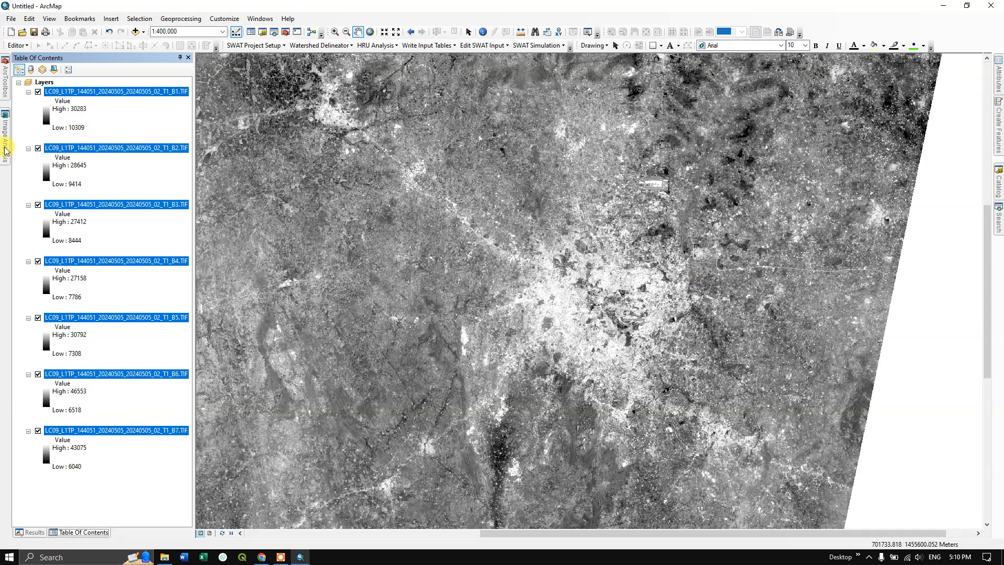
left_click(6, 150)
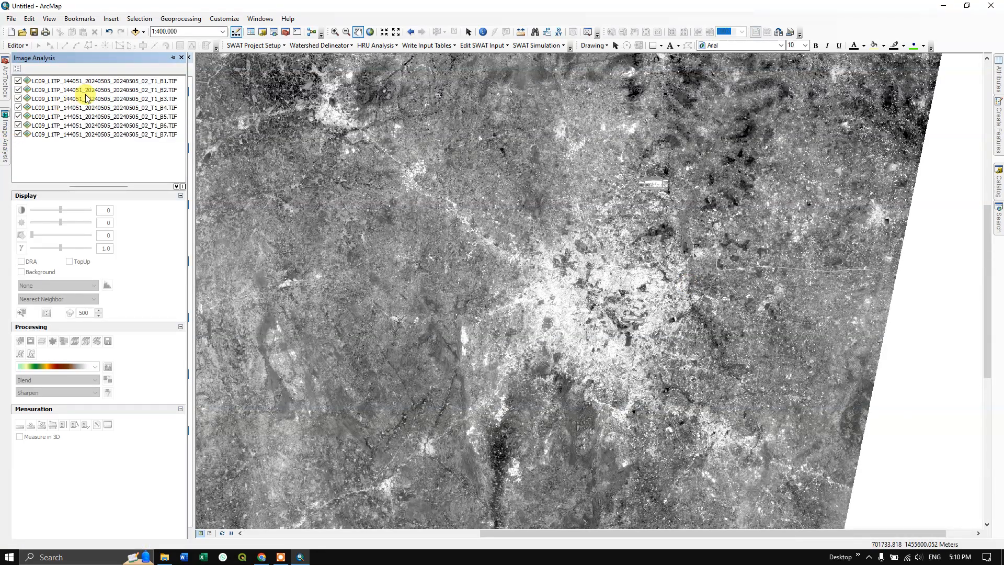
left_click(111, 134, "shift")
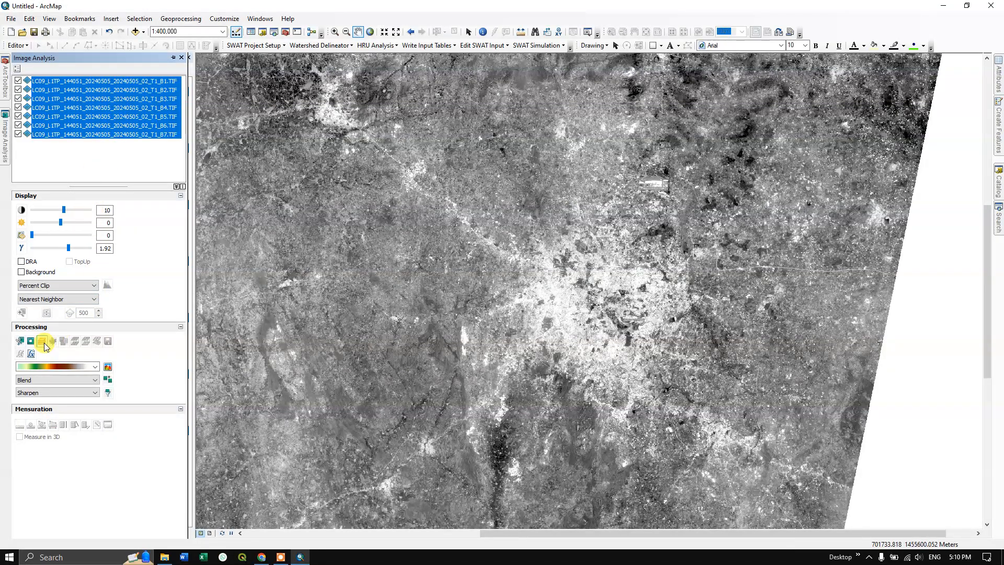
left_click(45, 344)
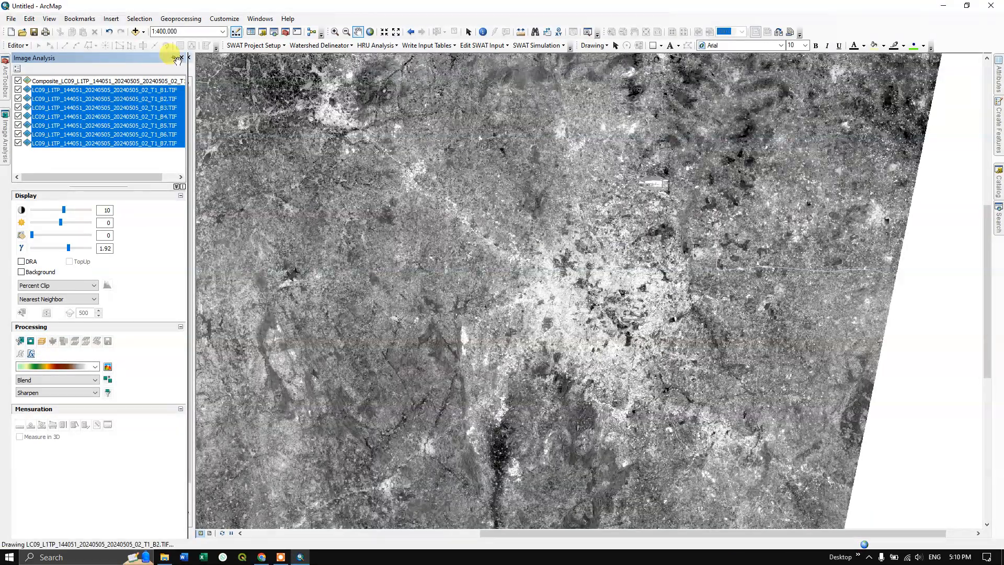
left_click(174, 59)
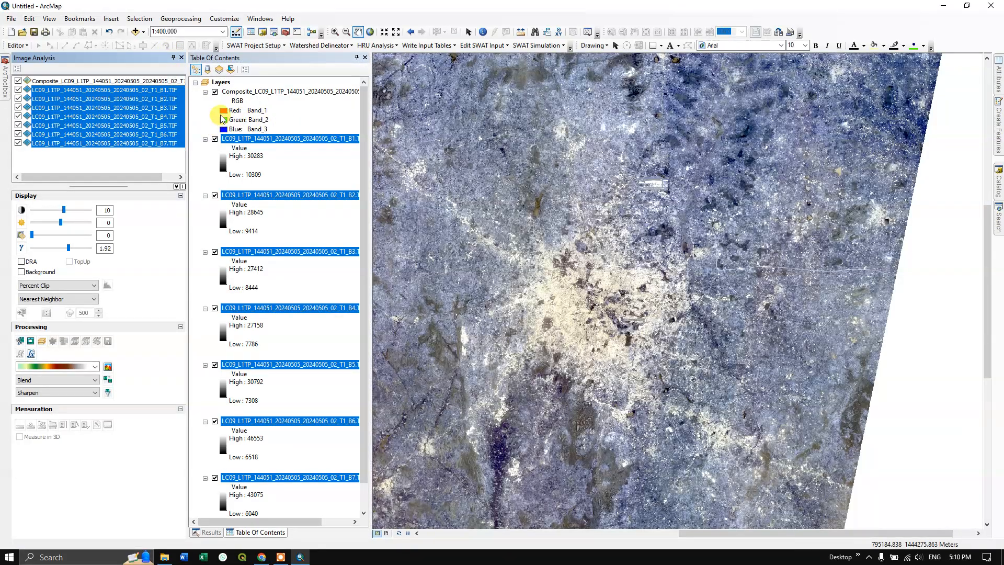
- Display the composite layer as a false-colour image with Band_5 in red, Band_4 in green and Band_3 in blue
left_click(224, 111)
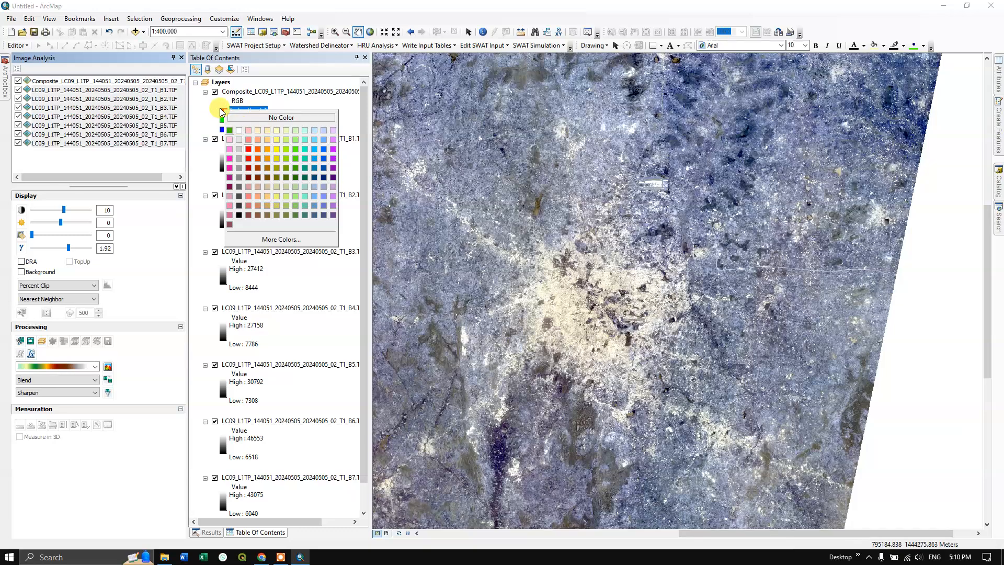
left_click(223, 109)
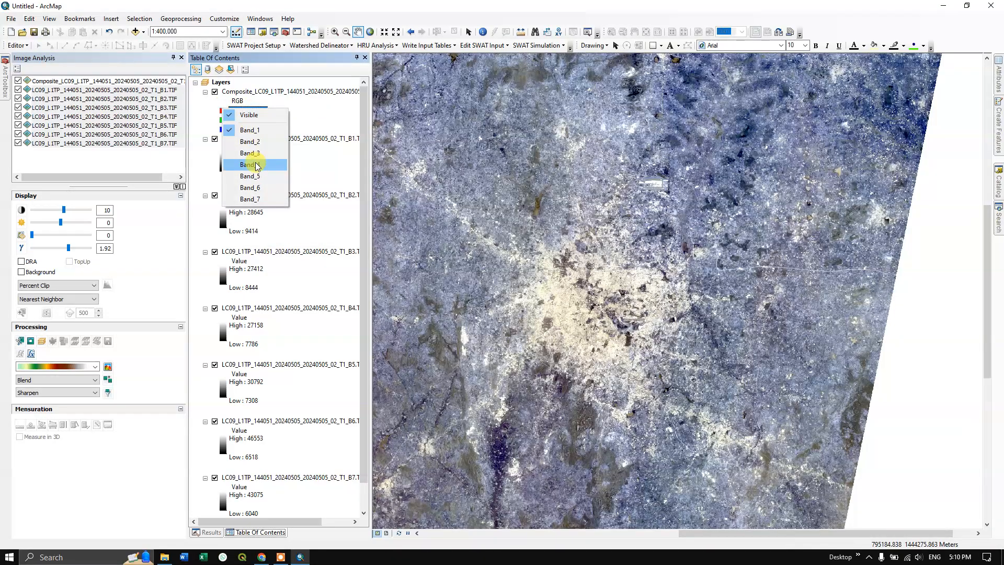
left_click(255, 177)
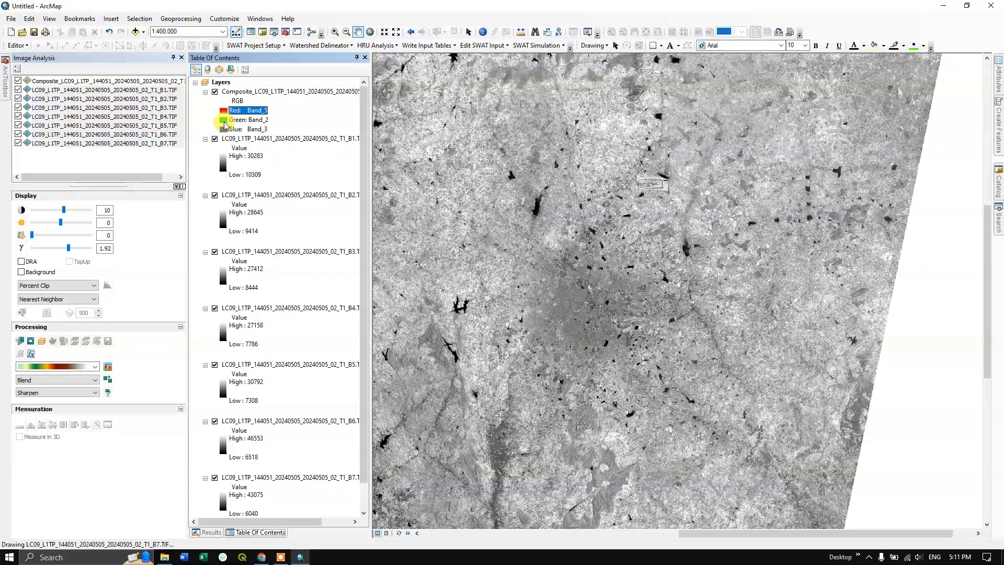
left_click(226, 121)
left_click(260, 174)
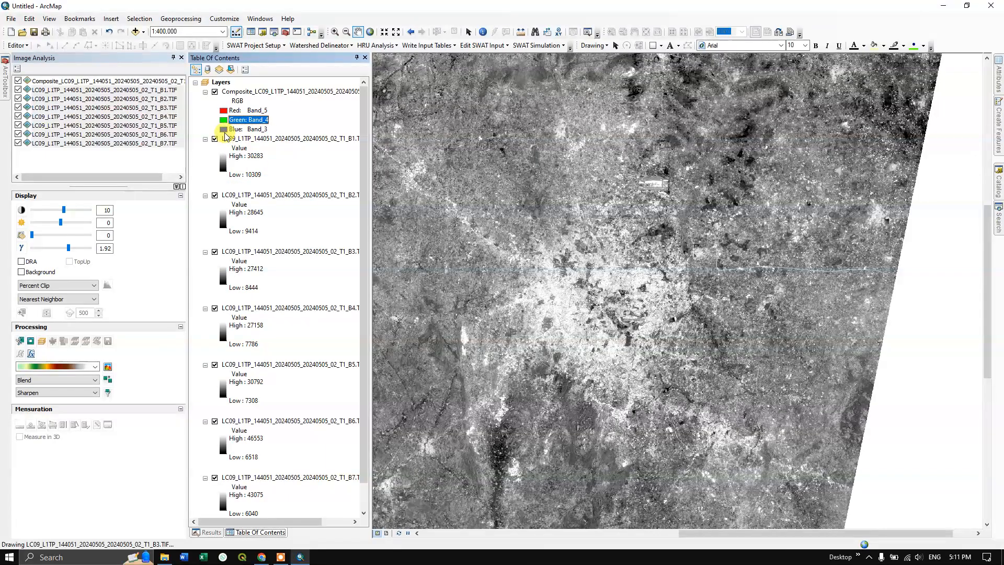
left_click(224, 129)
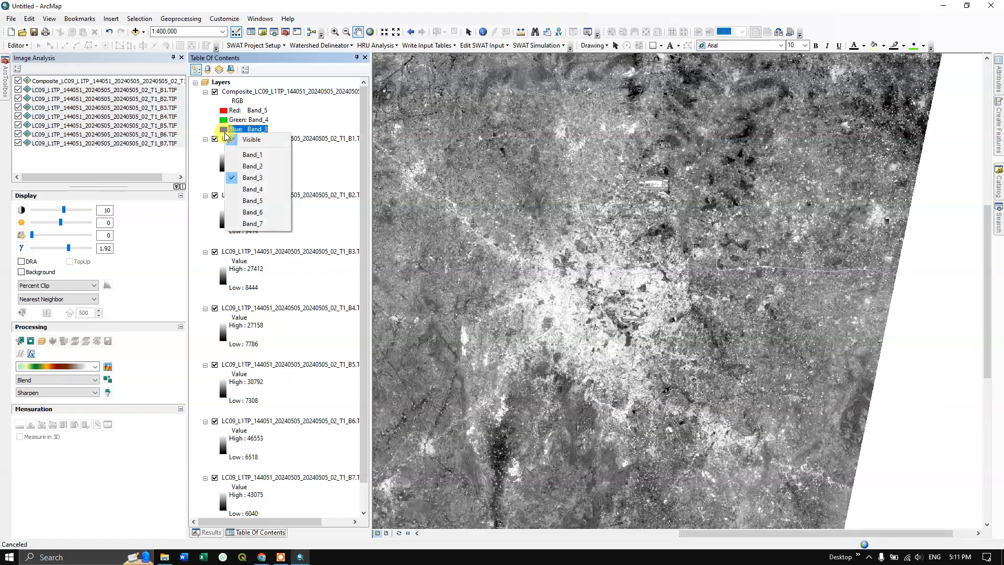
left_click(254, 178)
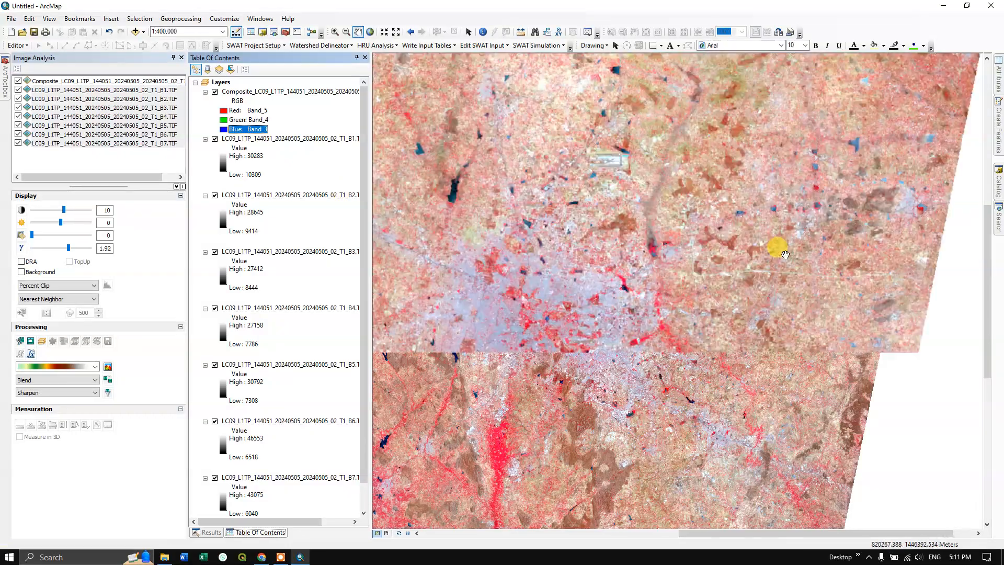
- Auto-hide the Image Analysis window to give the map more room
scroll(753, 257, "up", 1)
scroll(753, 256, "up", 1)
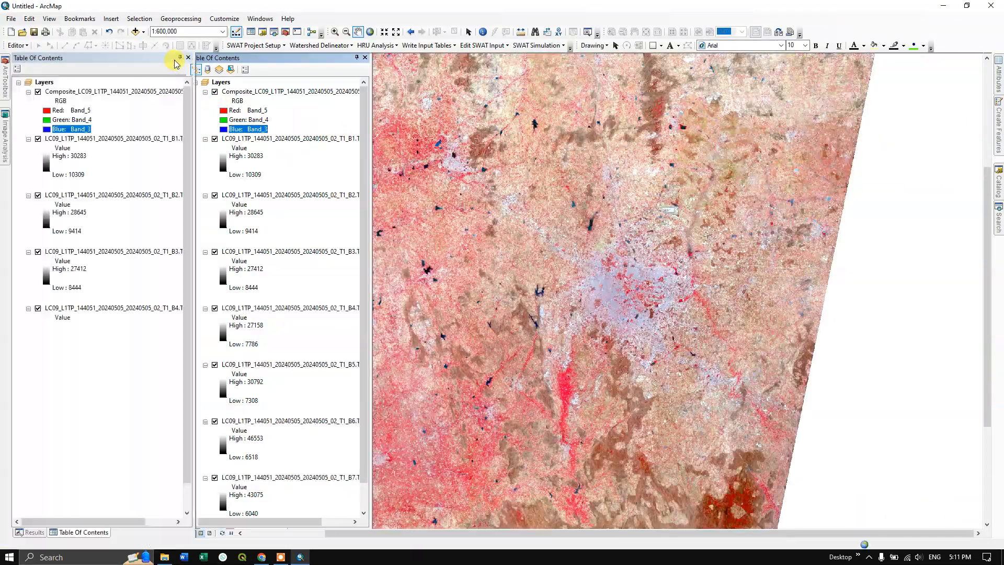
left_click(173, 58)
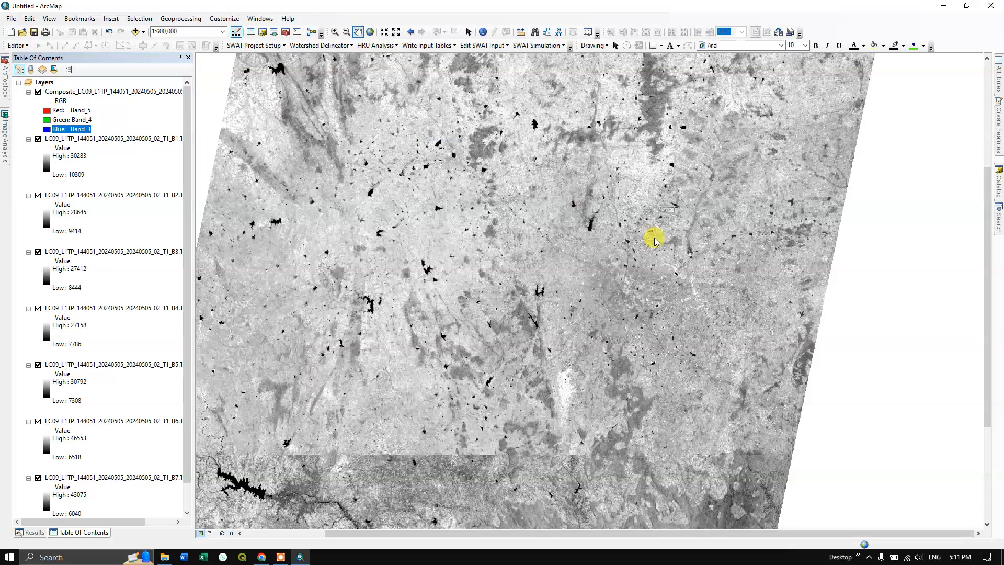